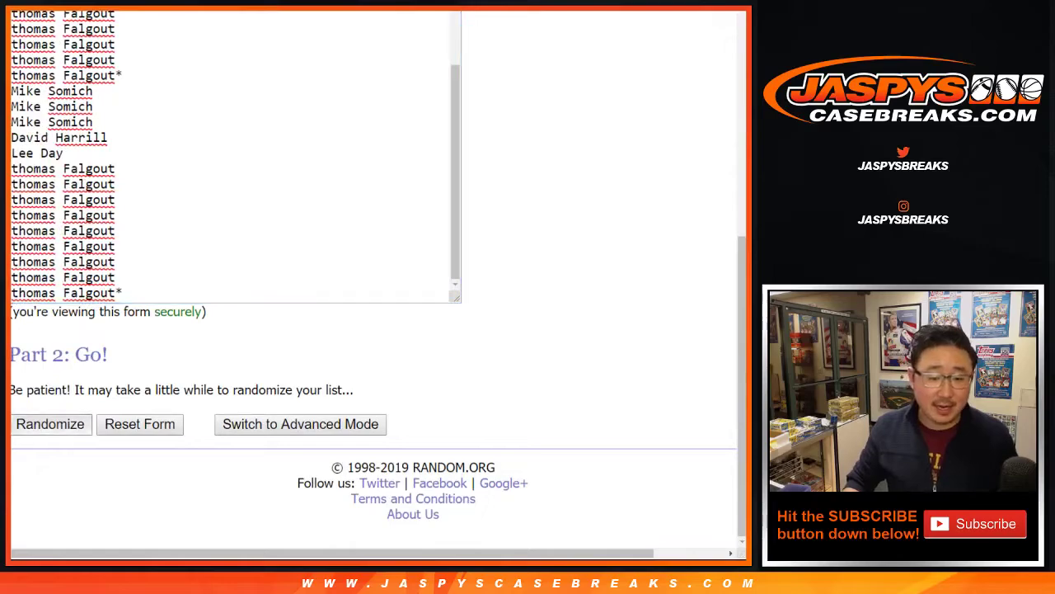
Step: Randomize the list of participant names eight times in the List Randomizer
scroll(51, 423, "down", 5)
left_click(34, 424)
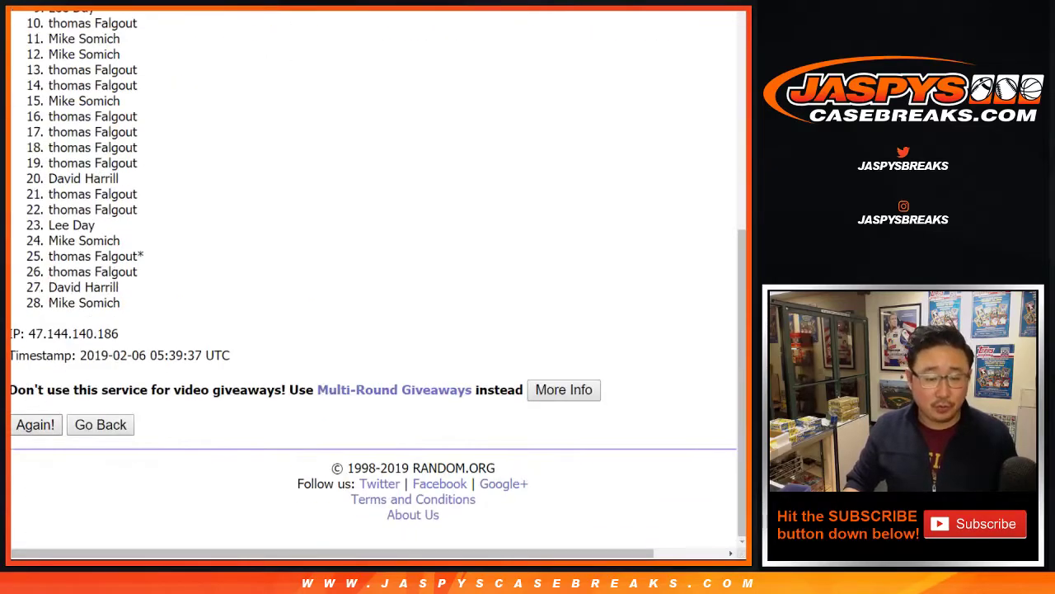
left_click(35, 424)
left_click(35, 423)
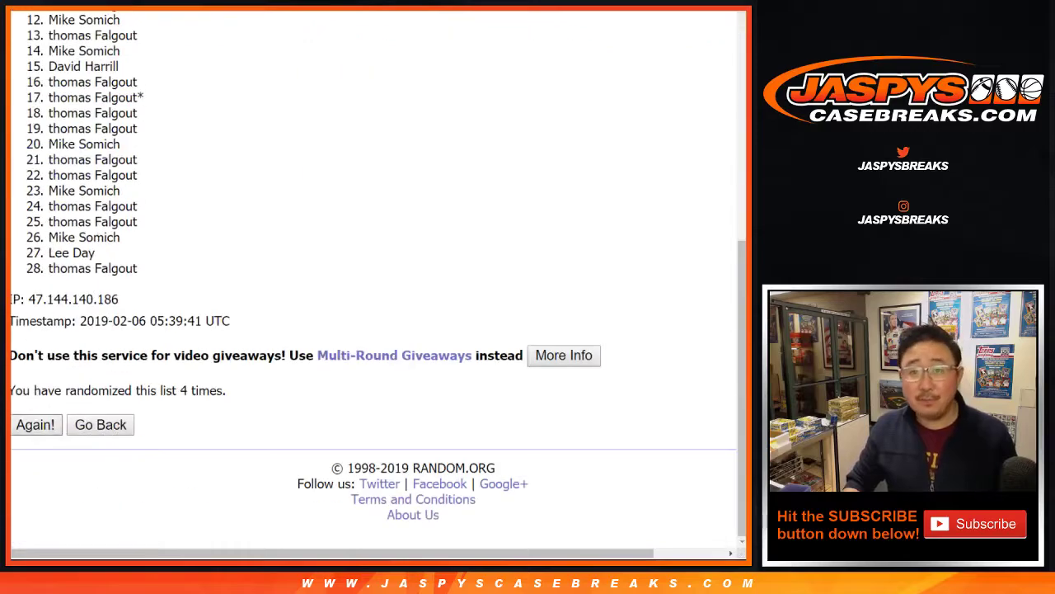
left_click(34, 424)
left_click(35, 423)
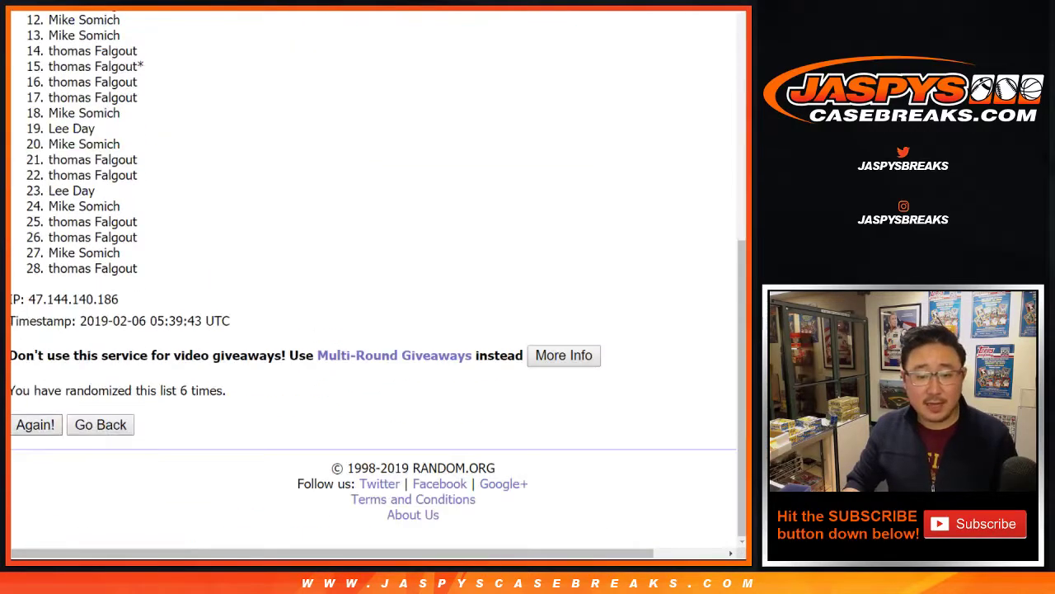
left_click(35, 423)
left_click(35, 423)
Step: Copy all 28 randomized participant names and paste them into column A of the Google Sheets spreadsheet, starting at A1
scroll(379, 280, "up", 10)
left_click_drag(49, 271, 139, 270)
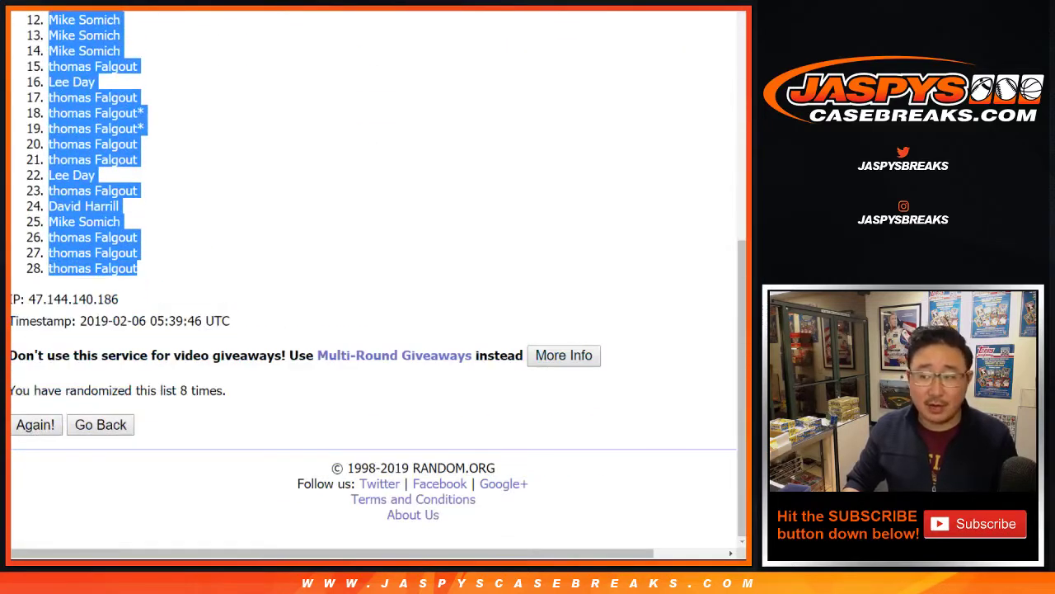
key("ctrl+c")
key("alt+Tab")
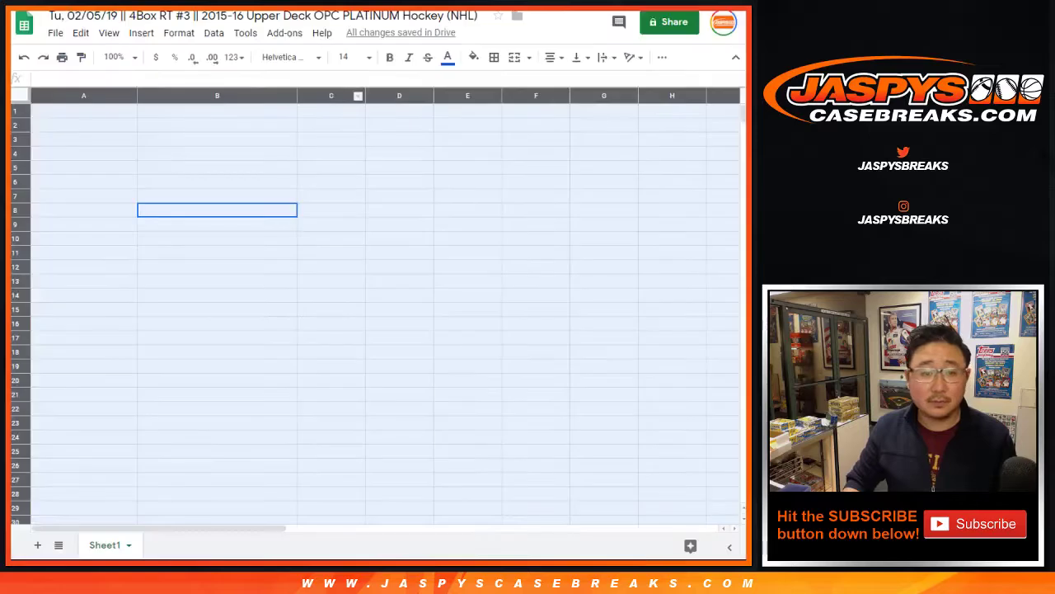
left_click(82, 110)
right_click(118, 108)
left_click(148, 165)
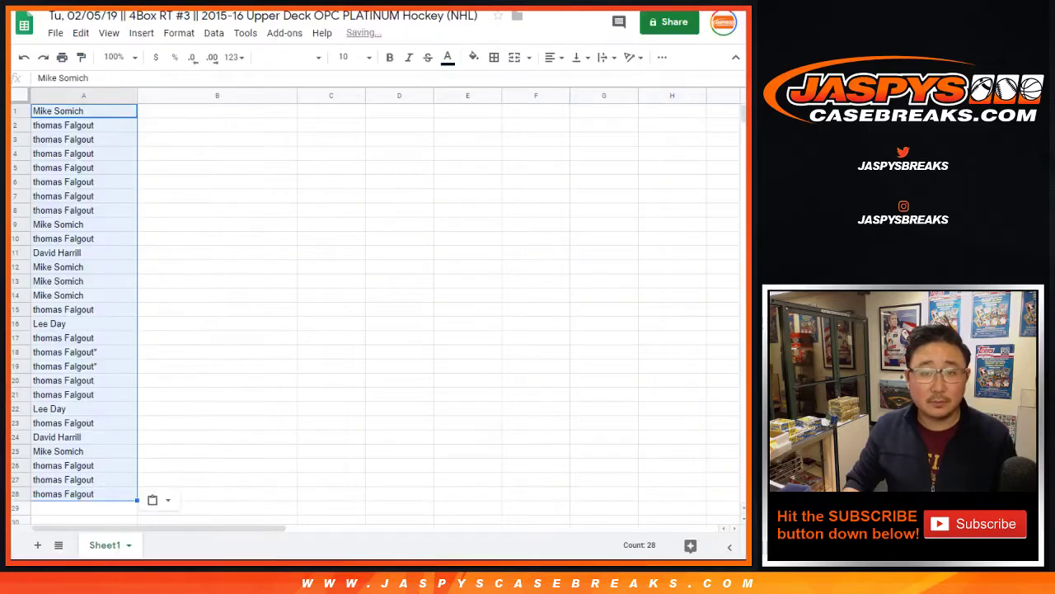
Step: Switch to the List Randomizer form holding the NHL team list and randomize the teams eight times
key("alt+Tab")
key("alt+Tab")
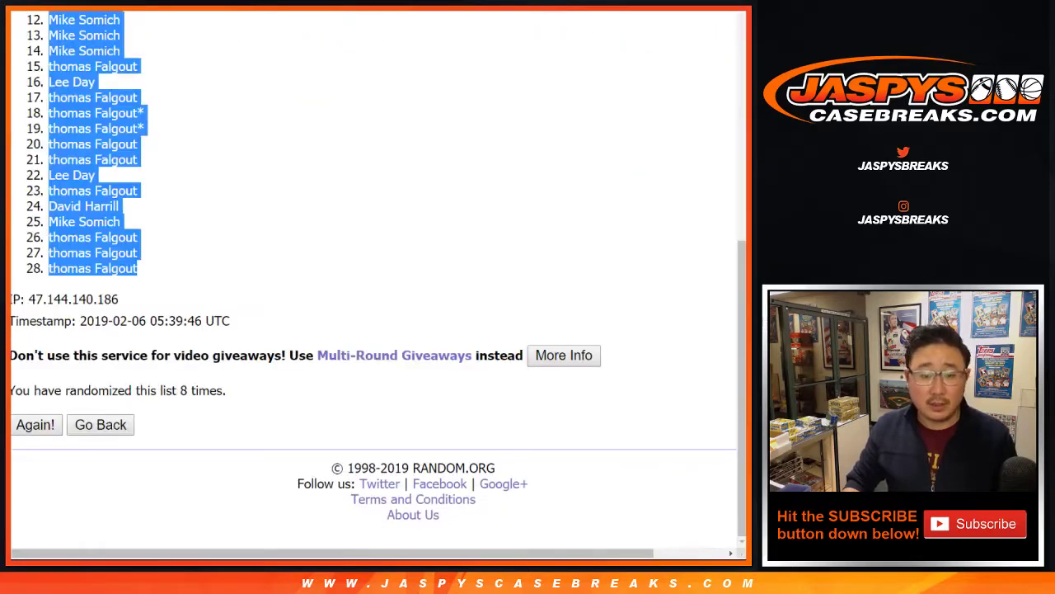
key("alt+Tab")
scroll(371, 280, "down", 2)
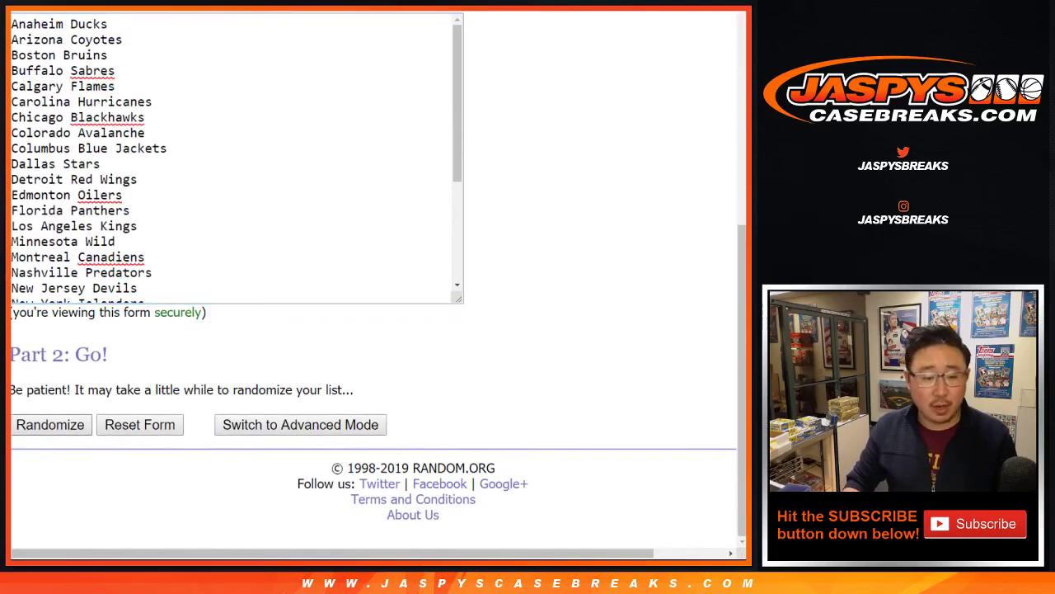
left_click(50, 424)
scroll(50, 425, "down", 5)
left_click(35, 425)
scroll(36, 424, "down", 5)
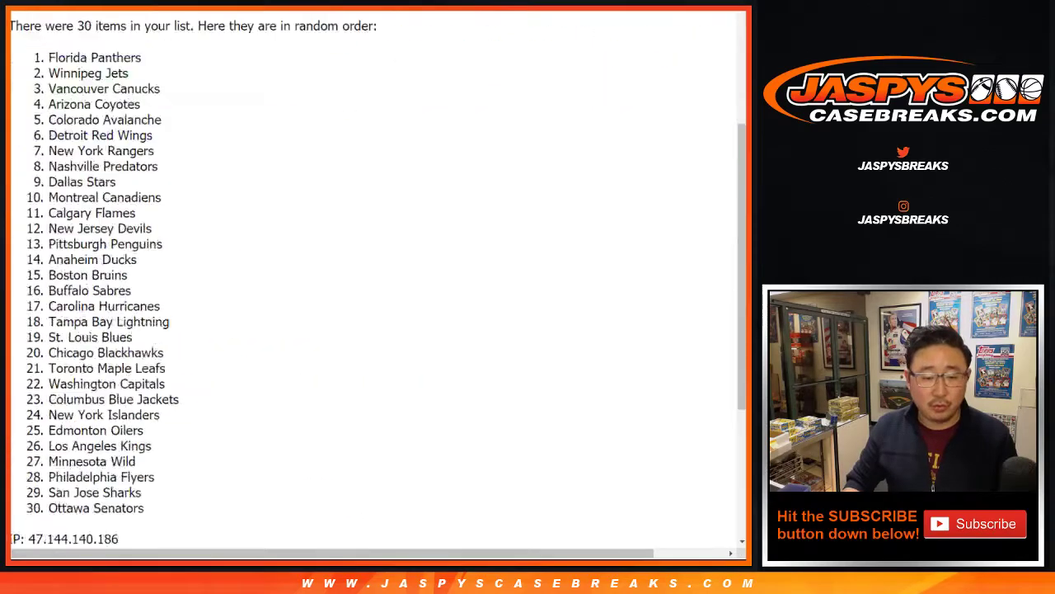
key("Return")
key("Return")
scroll(371, 248, "down", 2)
key("Return")
scroll(371, 248, "down", 5)
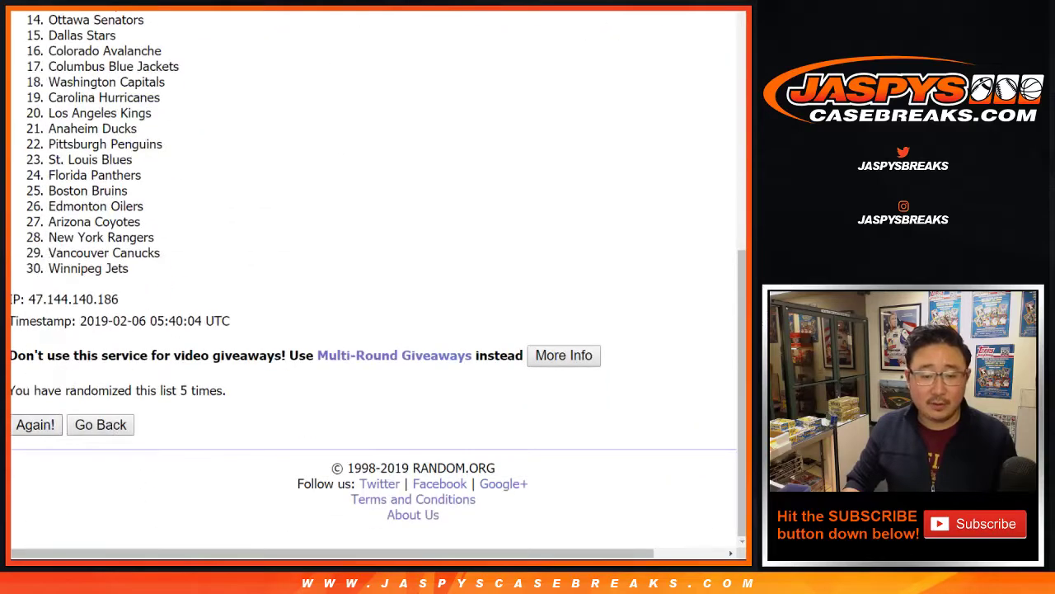
key("Return")
scroll(371, 247, "down", 5)
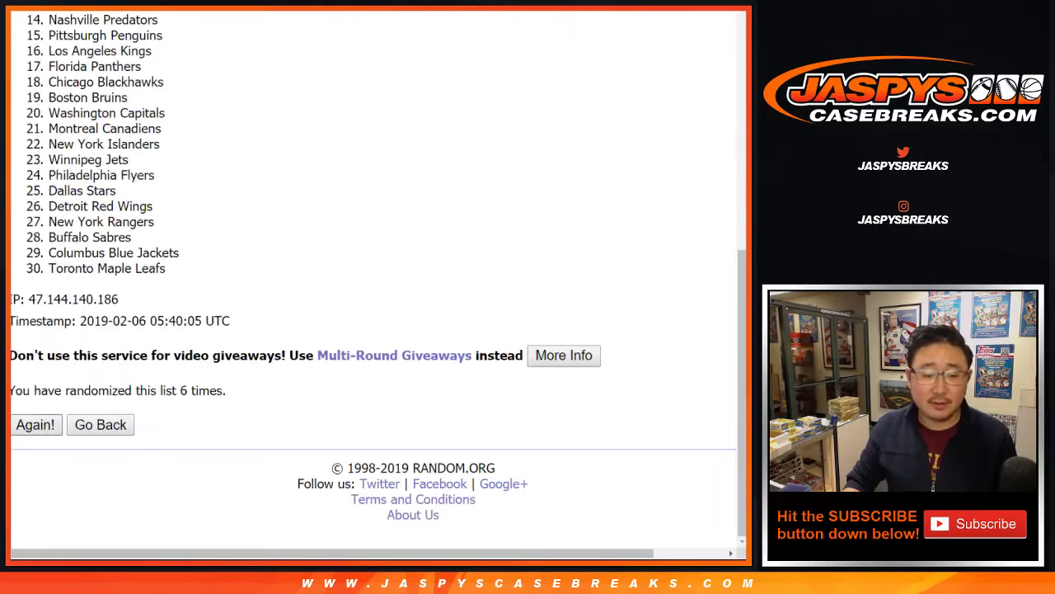
key("Return")
scroll(371, 248, "down", 5)
key("Return")
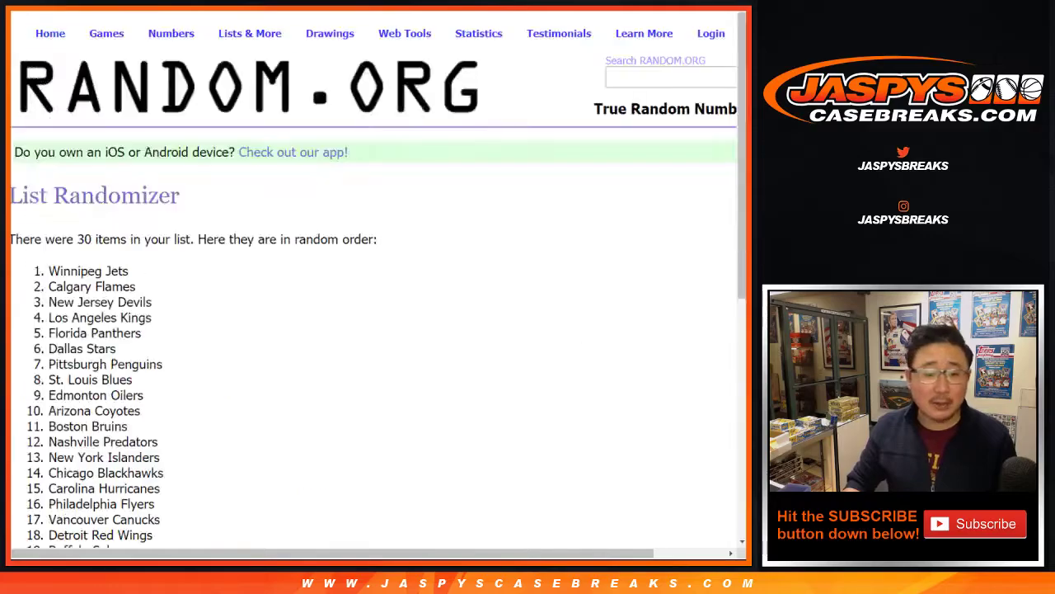
Step: Copy the 30 randomized NHL teams and paste them into column B of the spreadsheet, starting at B1
scroll(371, 247, "down", 5)
scroll(371, 248, "up", 5)
key("ctrl+a")
scroll(371, 248, "down", 5)
left_click_drag(189, 527, 167, 269)
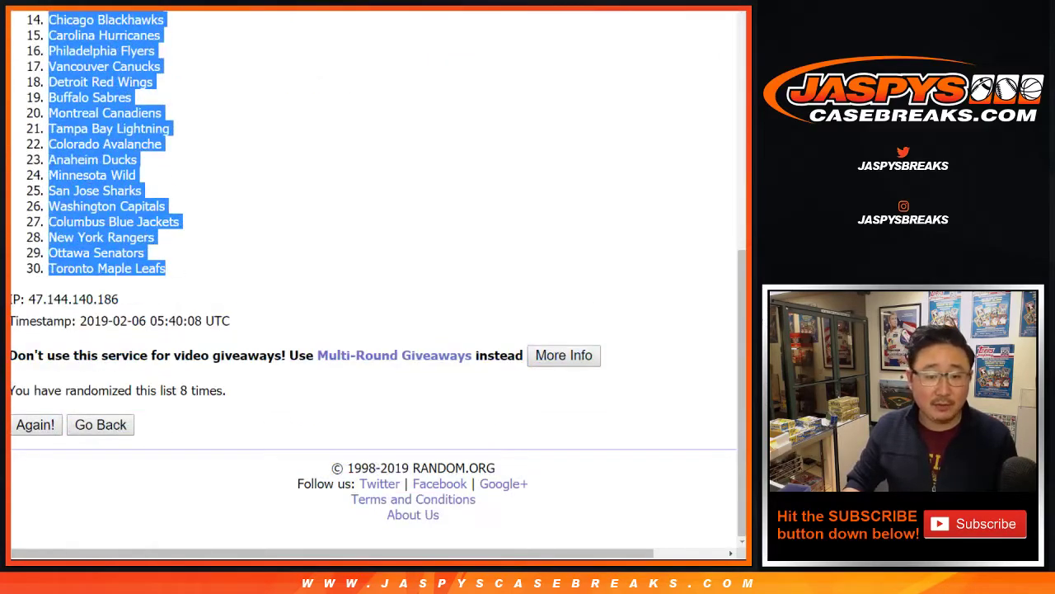
key("ctrl+c")
key("alt+Tab")
right_click(226, 110)
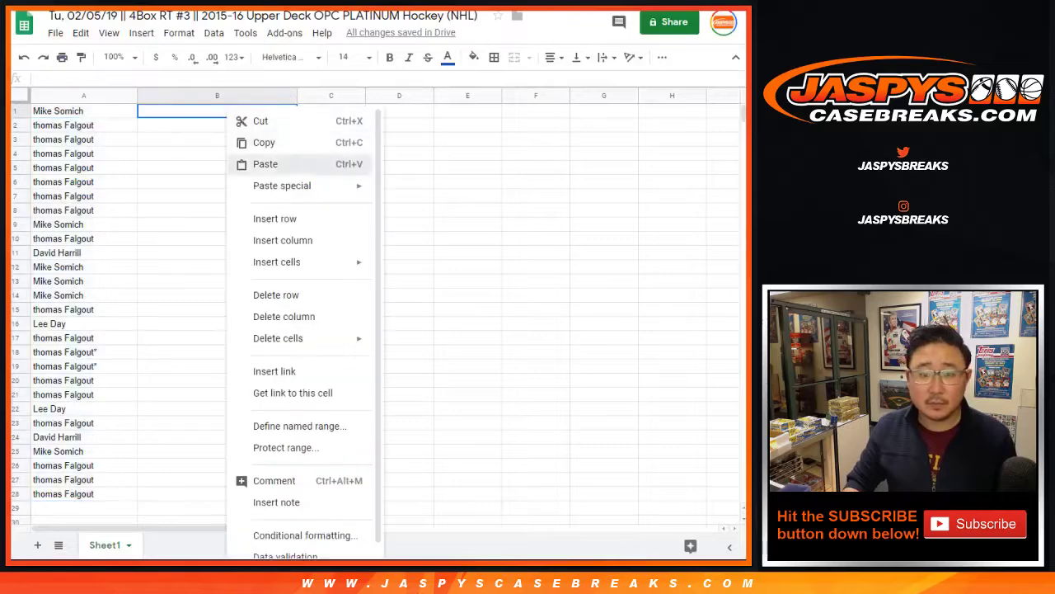
left_click(255, 162)
Step: Set the font of the whole sheet to Helvetica at size 14 and fit the column widths to their contents
left_click(21, 96)
left_click(289, 57)
left_click(313, 115)
left_click(343, 57)
left_click(347, 233)
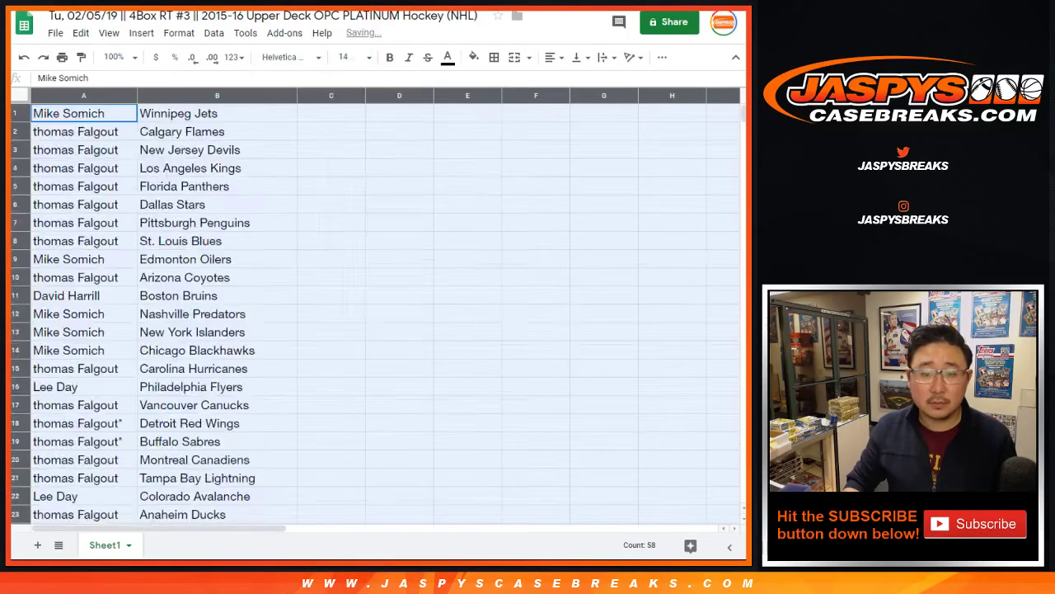
Step: Zoom the sheet to 150% and go through the name and team pairings in rows 1 to 8, highlighting the rows
left_click(114, 57)
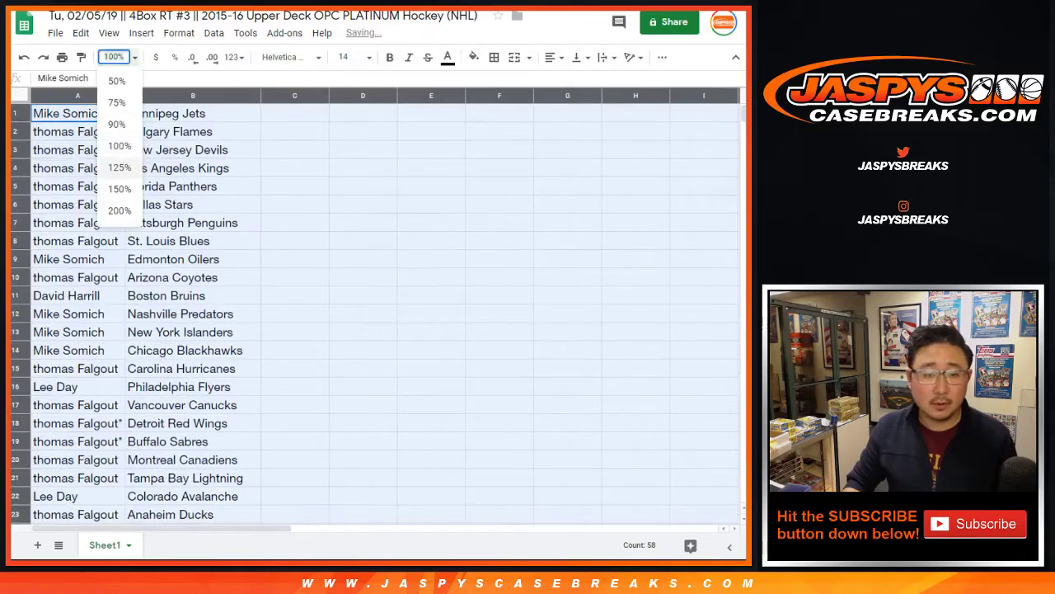
left_click(115, 186)
left_click(23, 125)
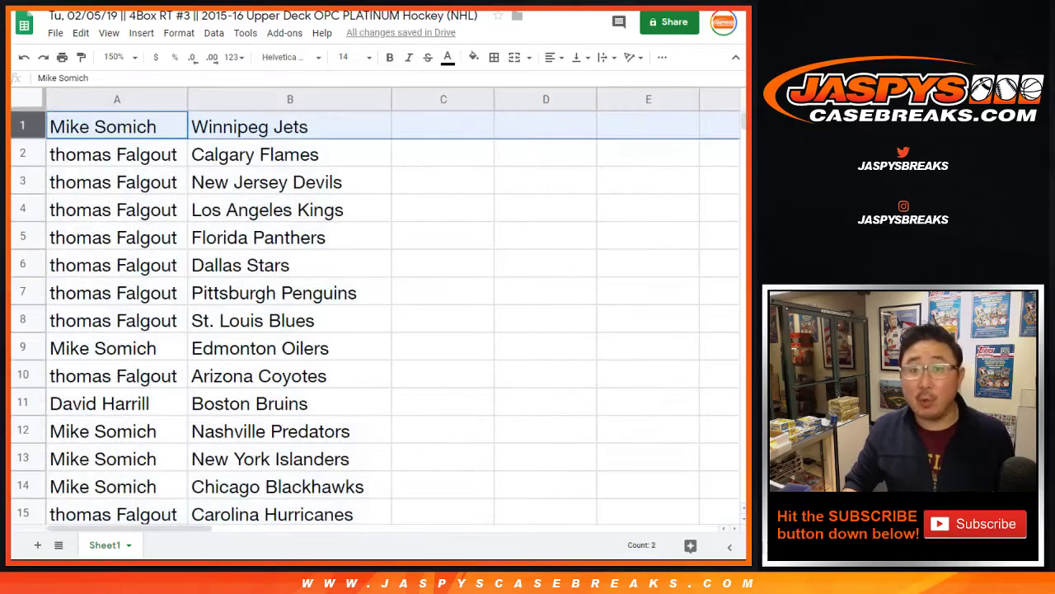
key("Down")
key("shift+space")
key("shift+Down")
key("shift+Down")
key("shift+Down")
key("shift+Down")
key("shift+Down")
key("shift+Down")
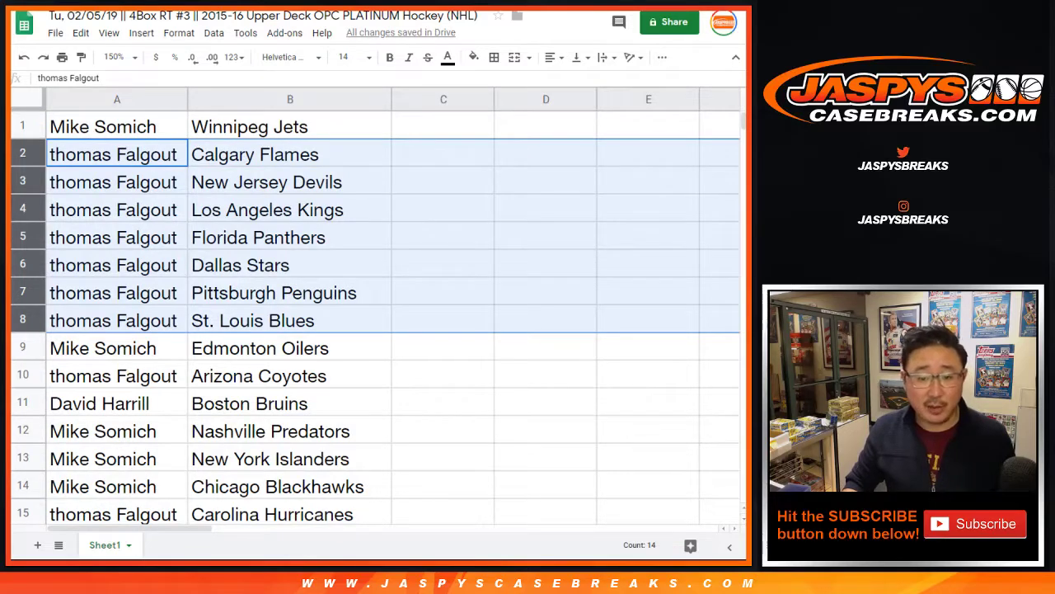
Step: Go through the name and team pairings in rows 9 to 14, highlighting each participant's rows
scroll(376, 318, "down", 2)
left_click(23, 236)
scroll(375, 318, "down", 1)
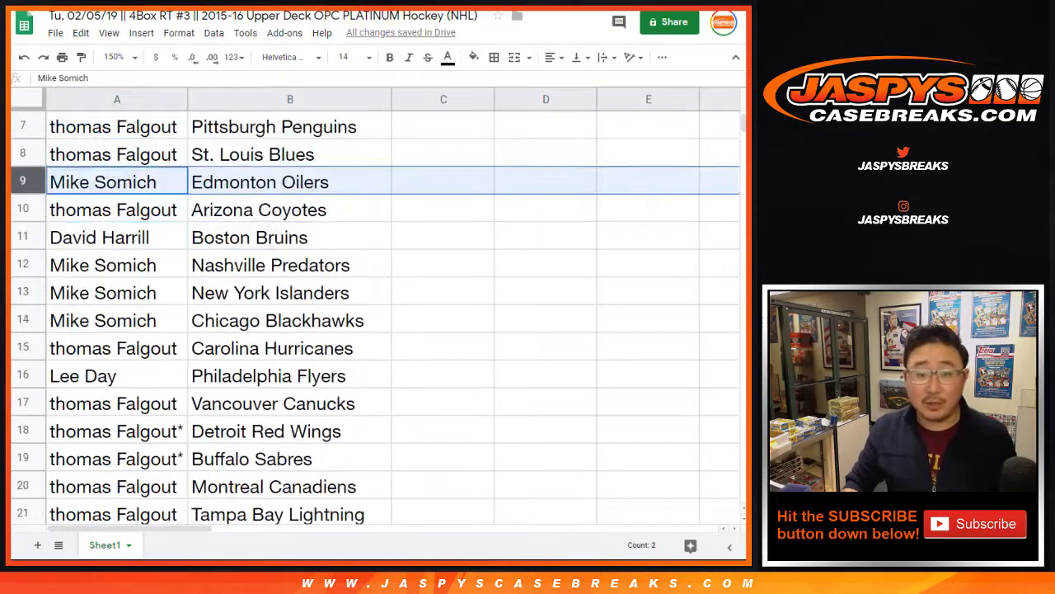
scroll(375, 317, "down", 1)
left_click(23, 153)
left_click(24, 181)
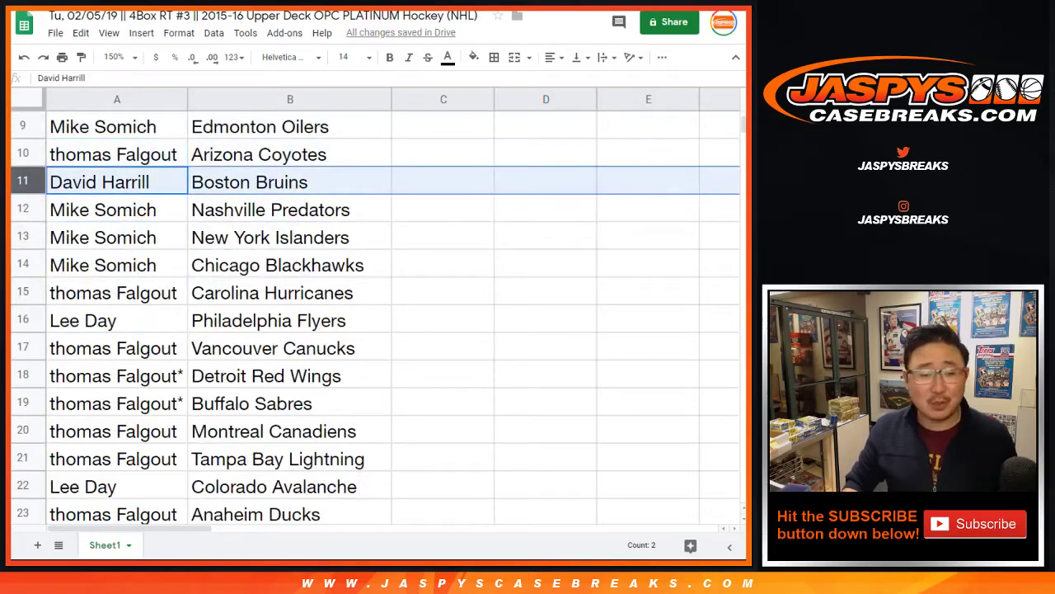
left_click(23, 208)
left_click(23, 264, "shift")
scroll(371, 313, "down", 2)
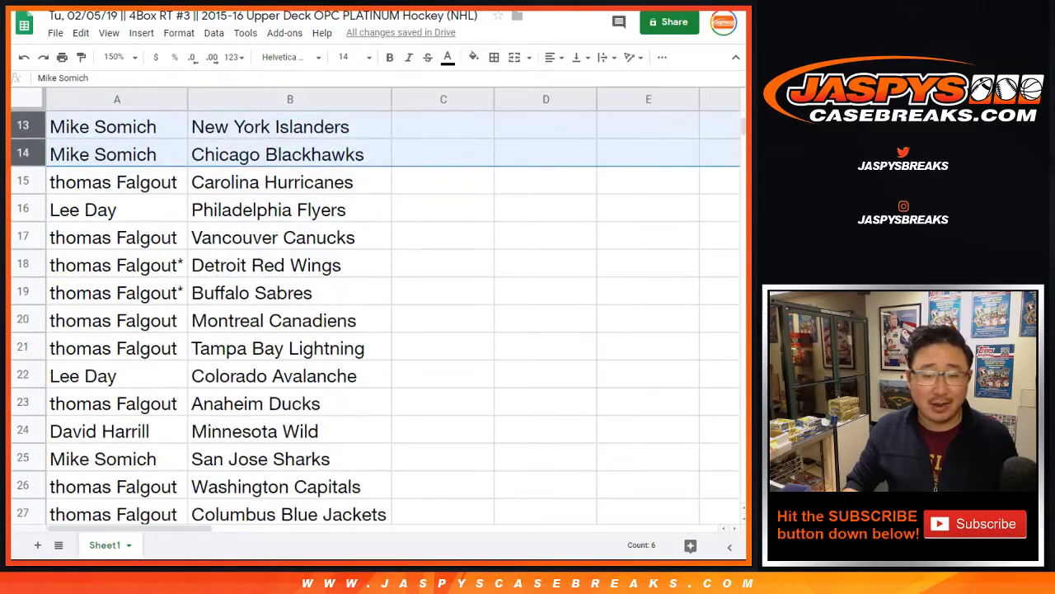
Step: Review the pairings from row 15 onward and check where both columns end
left_click(23, 181)
left_click(23, 210)
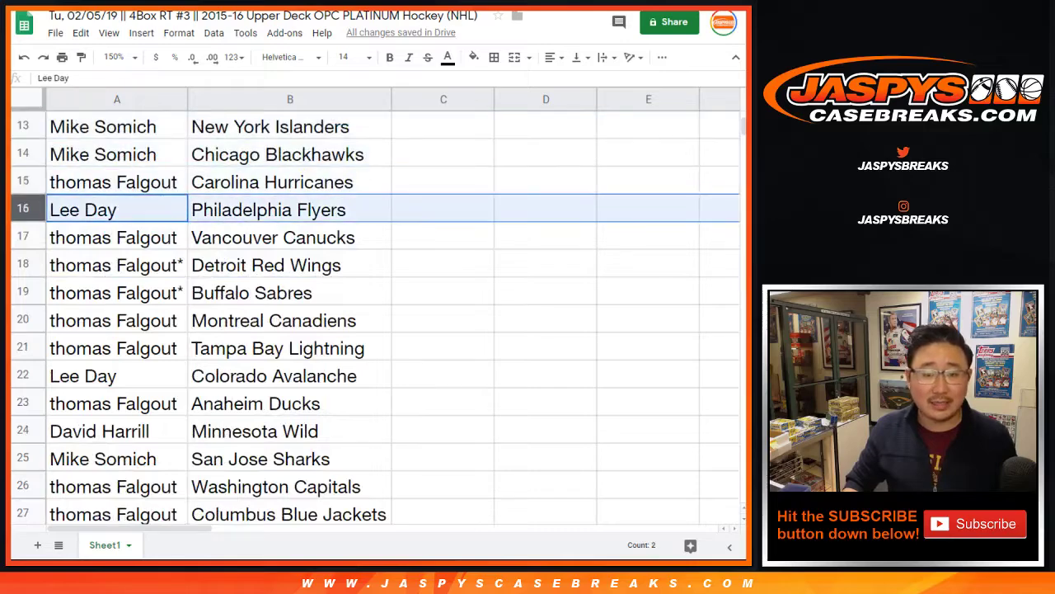
scroll(23, 209, "down", 1)
left_click(23, 182)
scroll(23, 182, "down", 2)
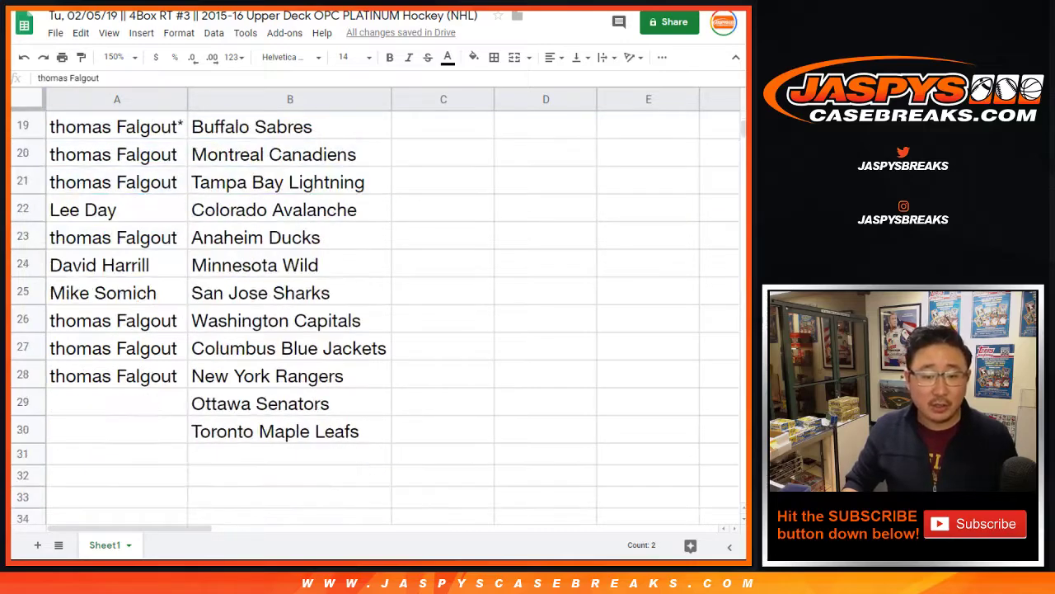
Step: Recheck the names column against the teams column and zoom out to 50% to compare the complete lists
scroll(371, 313, "up", 9)
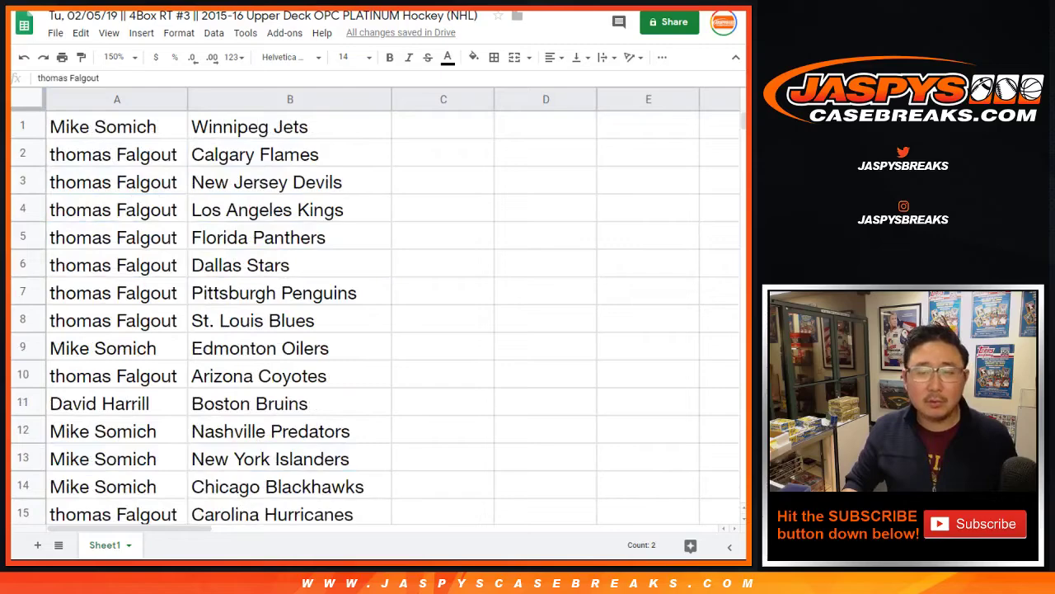
scroll(371, 314, "down", 7)
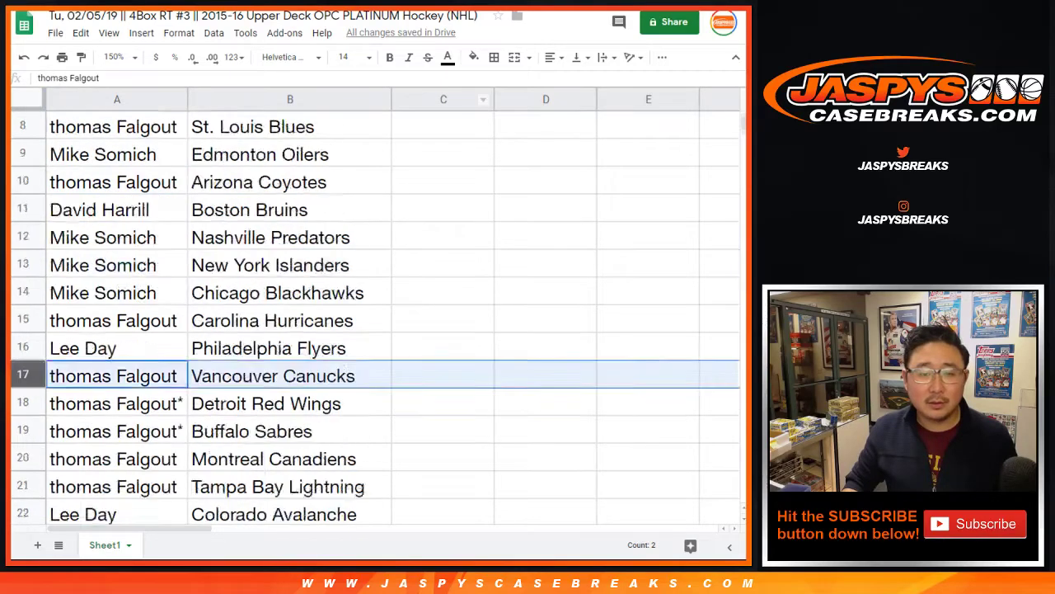
scroll(371, 313, "up", 7)
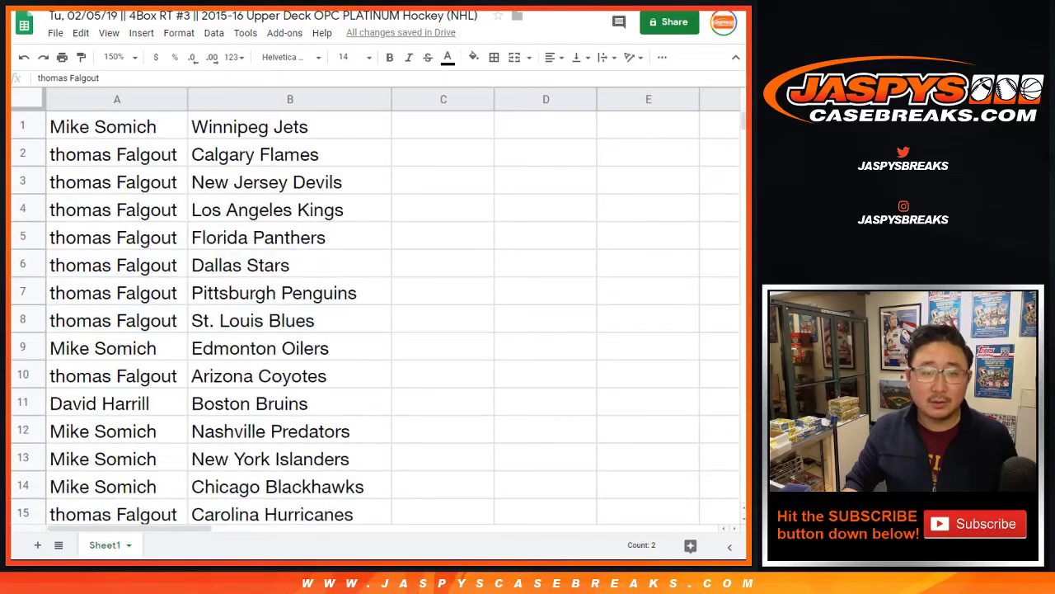
left_click(116, 56)
left_click(116, 79)
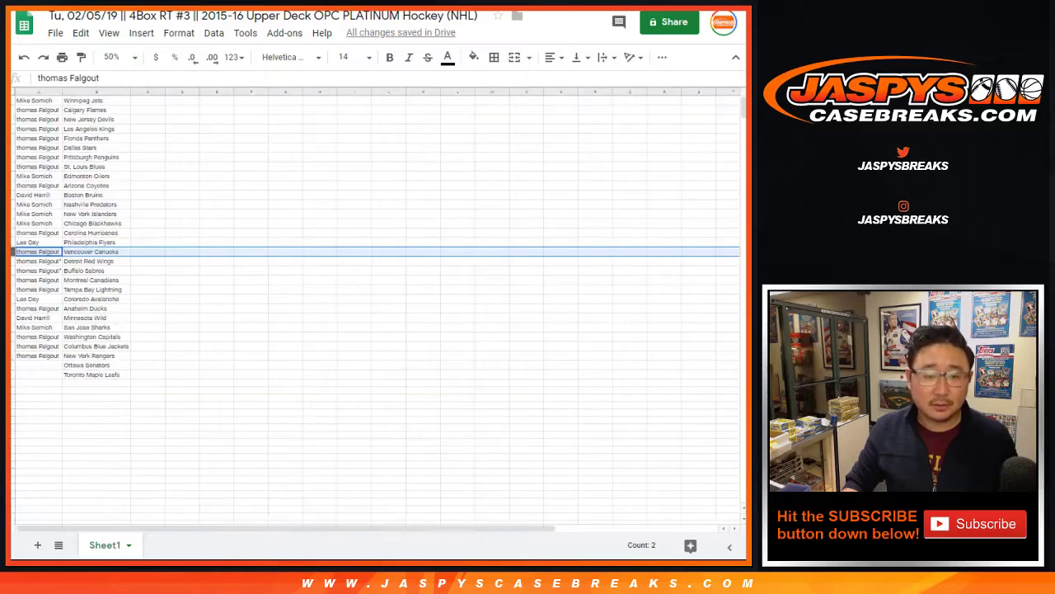
Step: Switch back to RANDOM.ORG and open a blank List Randomizer form
key("ctrl+Tab")
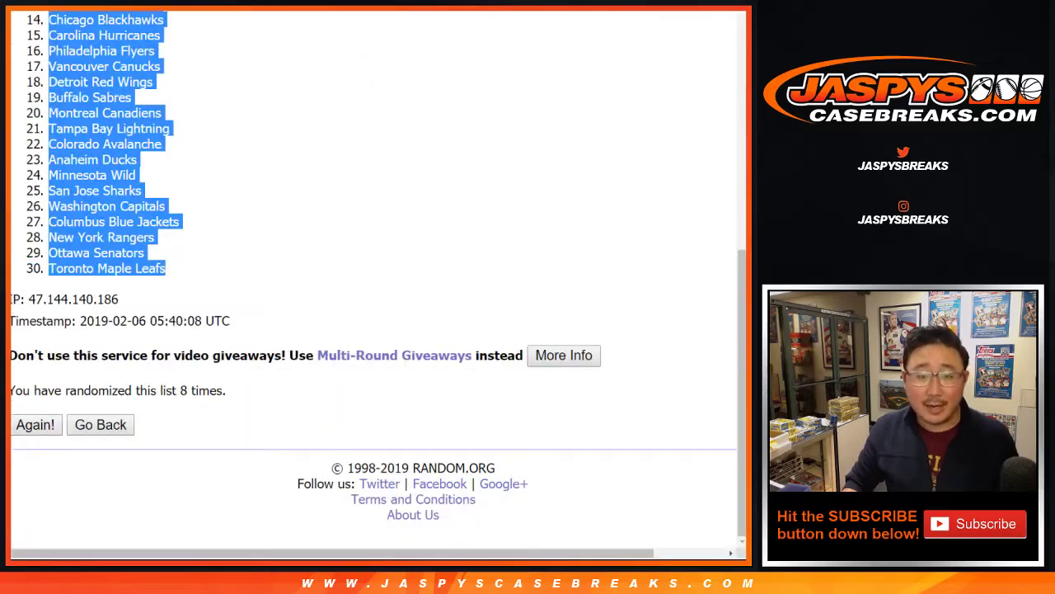
scroll(371, 280, "up", 5)
mouse_move(250, 32)
left_click(272, 56)
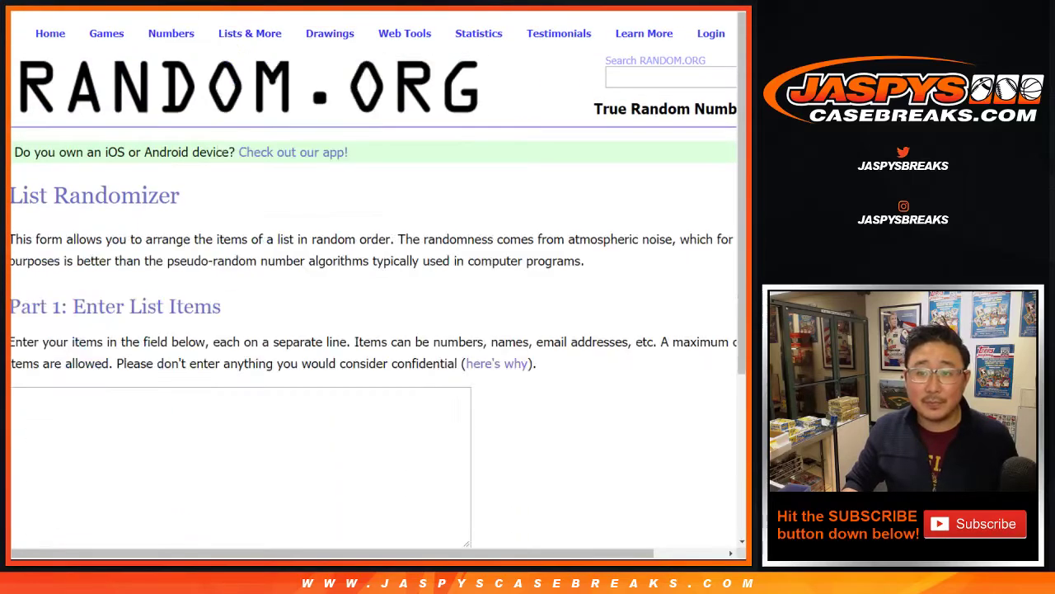
Step: Clear all the NHL teams from column B of the break spreadsheet
key("alt+Tab")
left_click(96, 91)
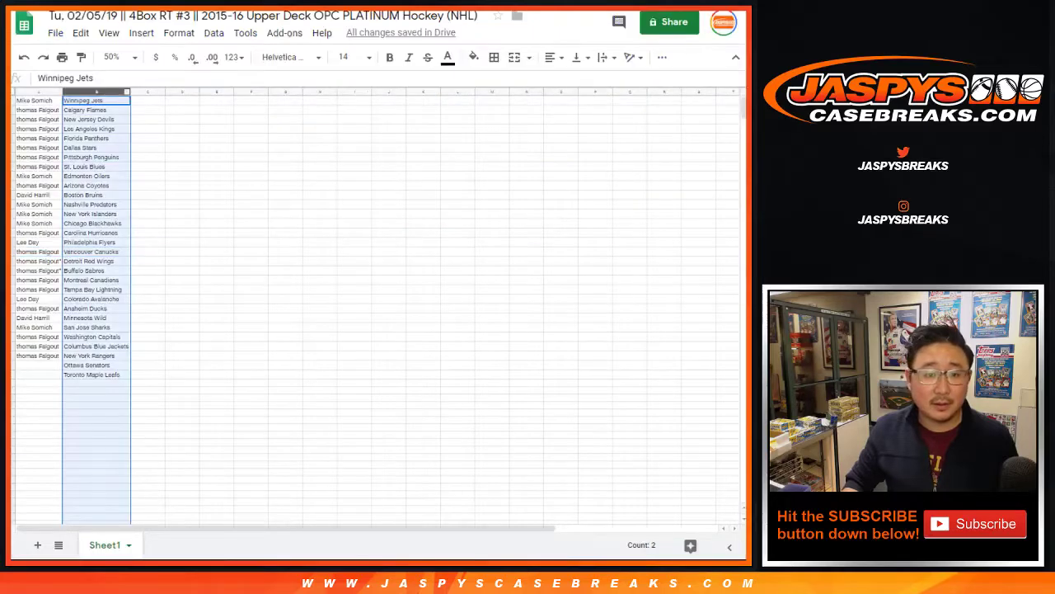
key("Delete")
Step: Check the break's product page description for the team combination rules, and return to the blank List Randomizer form
key("alt+Tab")
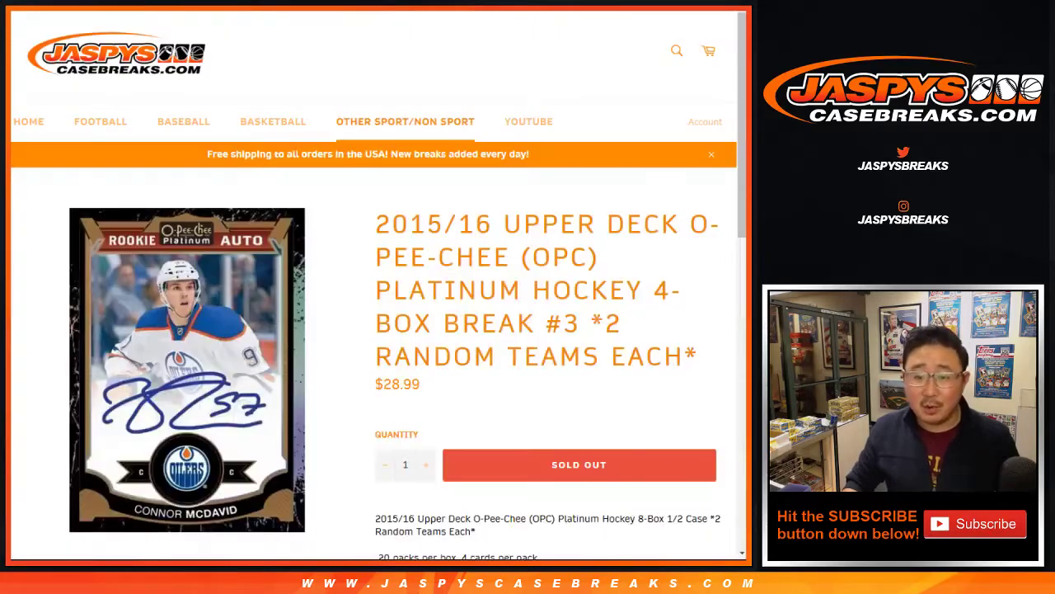
scroll(373, 330, "down", 3)
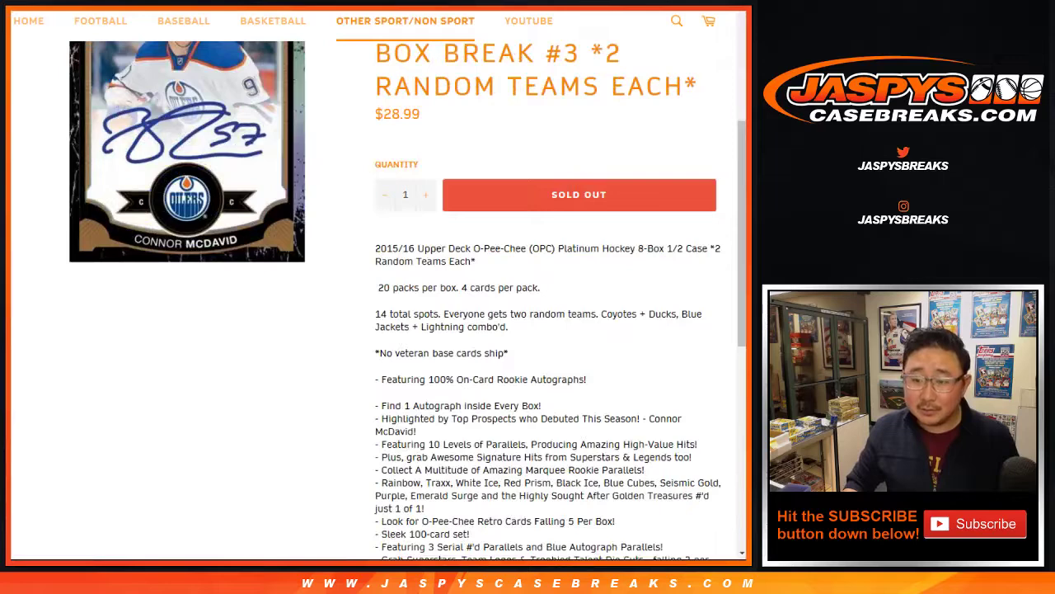
key("ctrl+Tab")
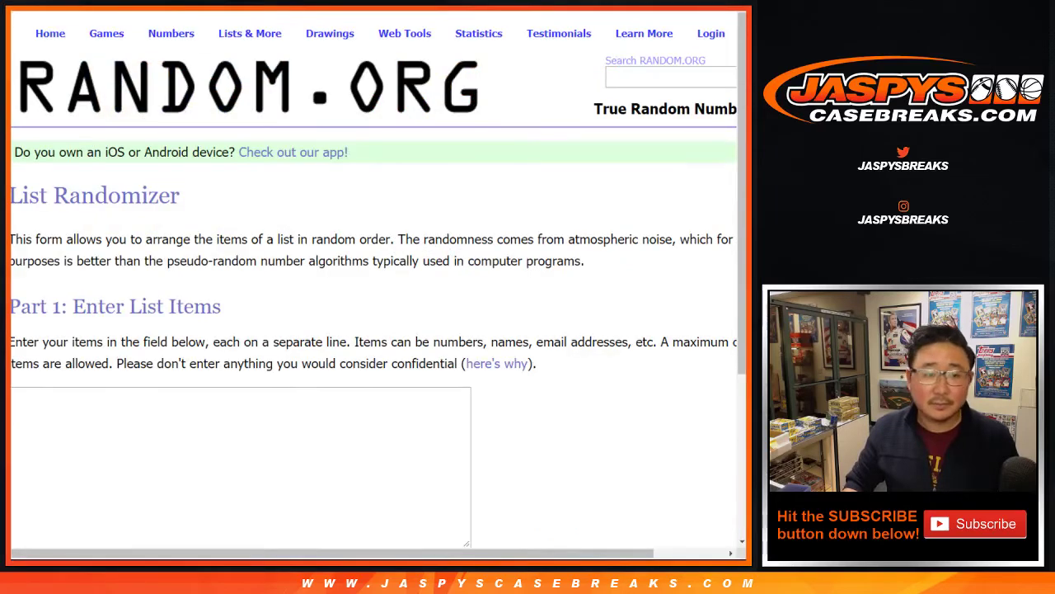
key("alt+Tab")
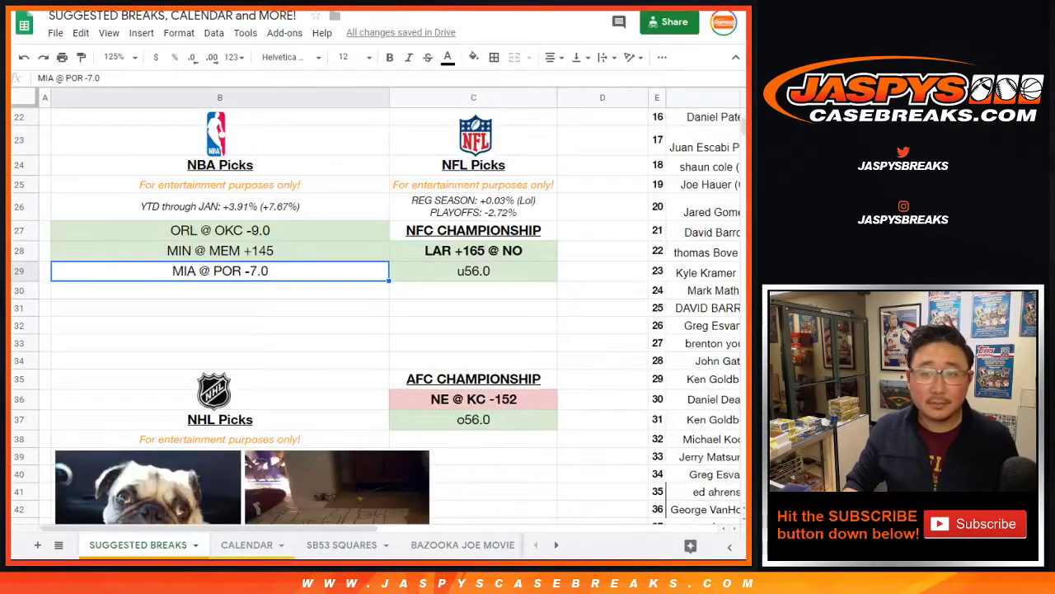
key("alt+Tab")
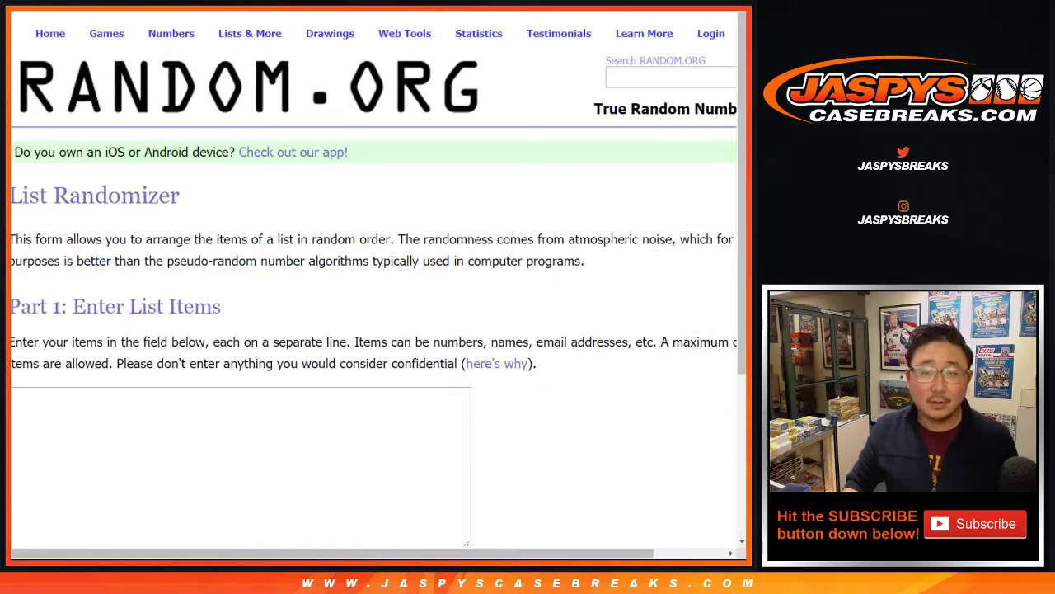
Step: Paste the NHL team list into the List Randomizer form and remove the Las Vegas Golden Knights line
left_click(363, 462)
key("ctrl+v")
scroll(363, 462, "down", 3)
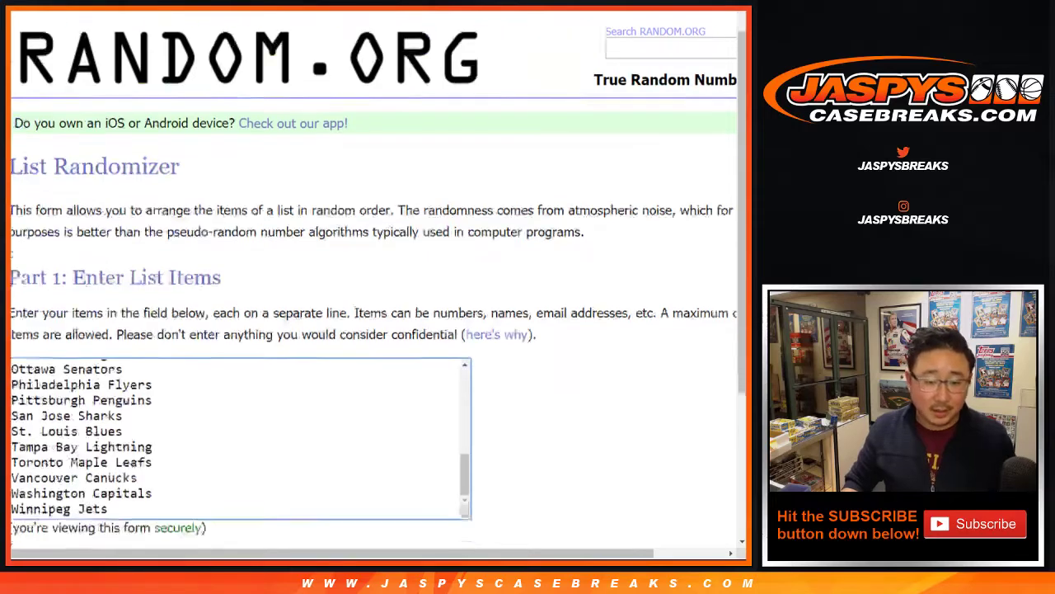
scroll(240, 264, "up", 3)
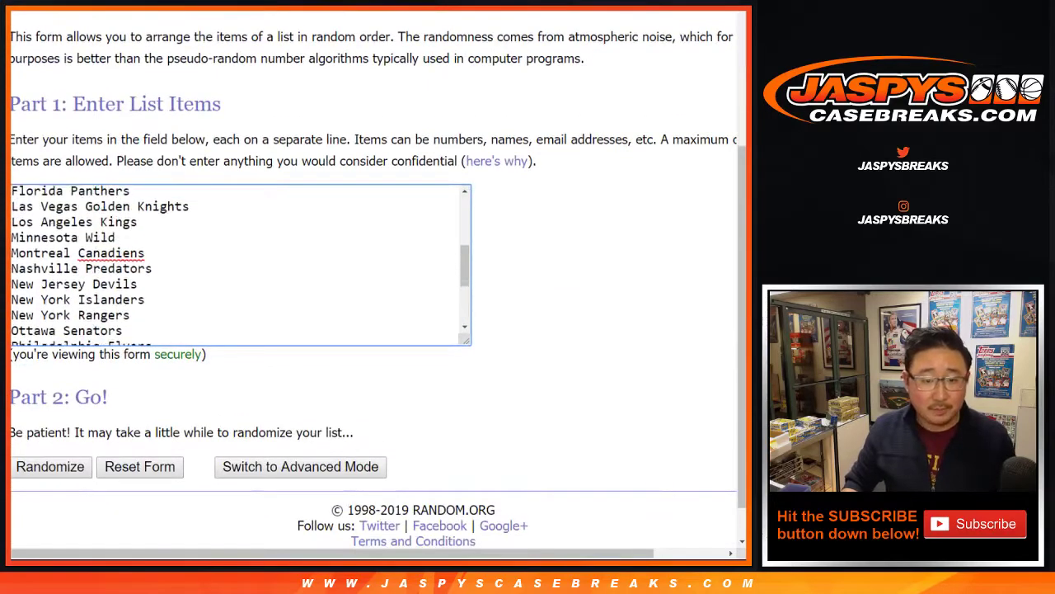
triple_click(100, 206)
key("BackSpace")
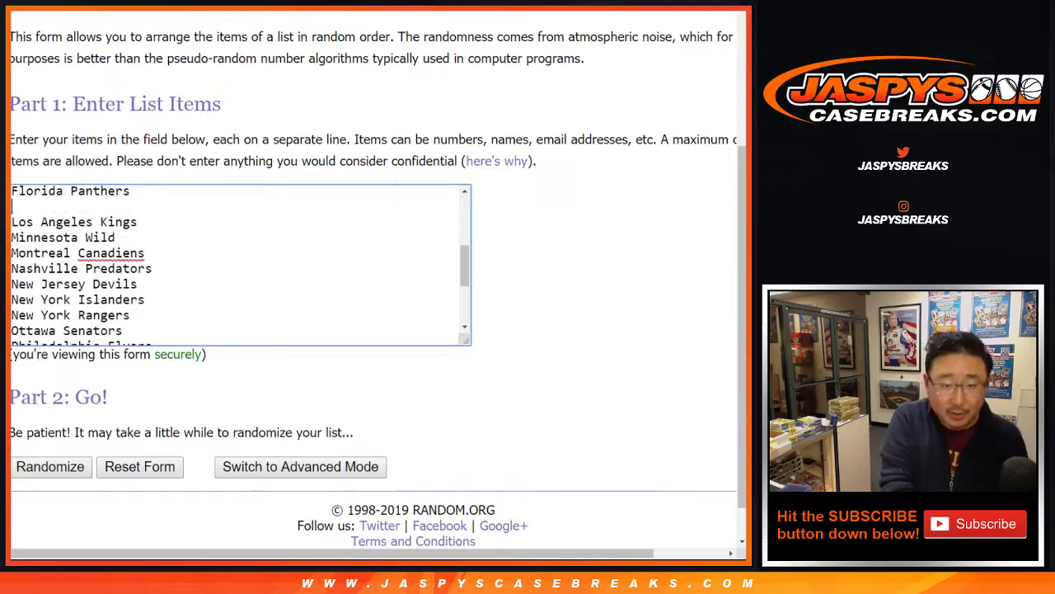
key("BackSpace")
Step: Check the first team combination on the product page and merge the list entries into "Anaheim Ducks + Arizona Coyotes"
key("ctrl+Tab")
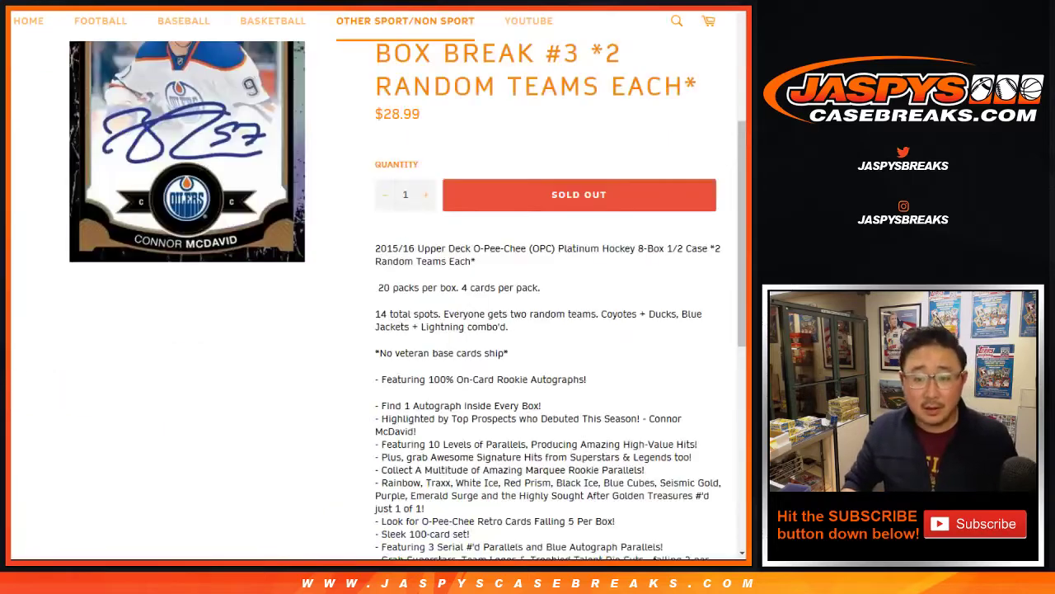
left_click_drag(607, 314, 679, 314)
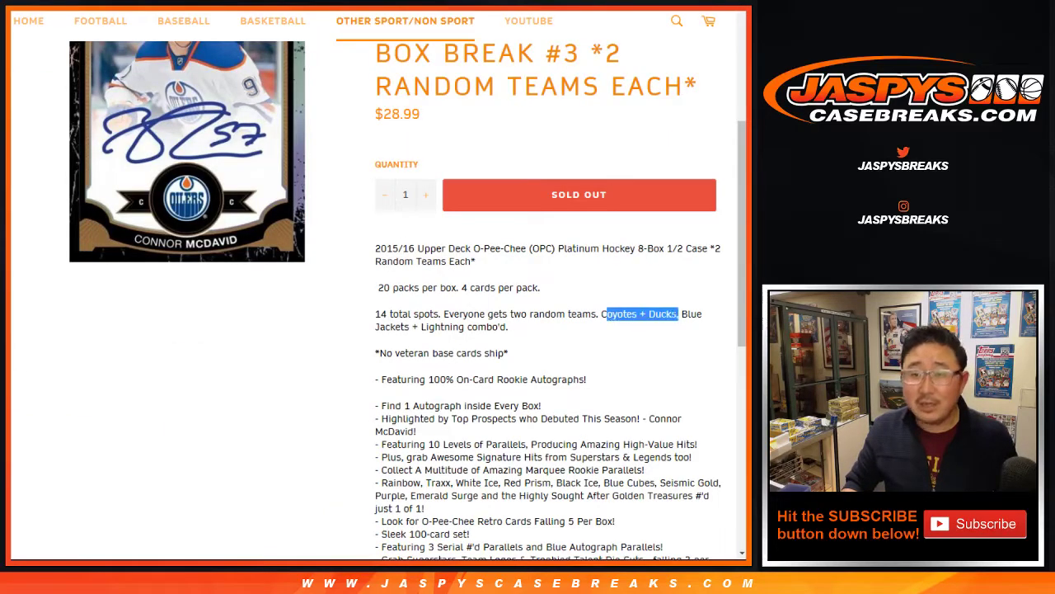
key("ctrl+Tab")
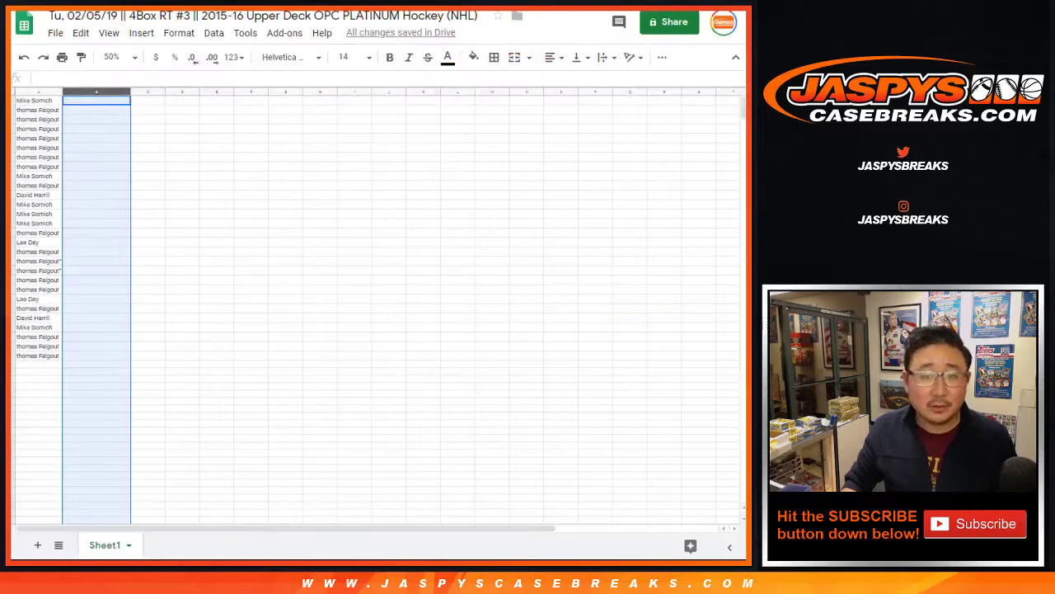
key("ctrl+Tab")
scroll(239, 264, "up", 5)
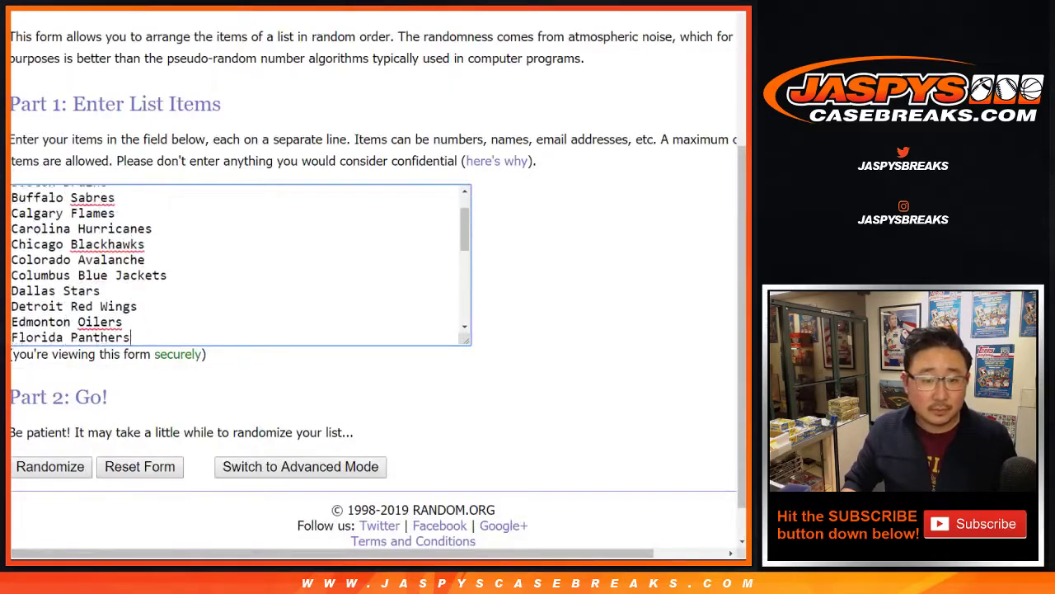
key("Down")
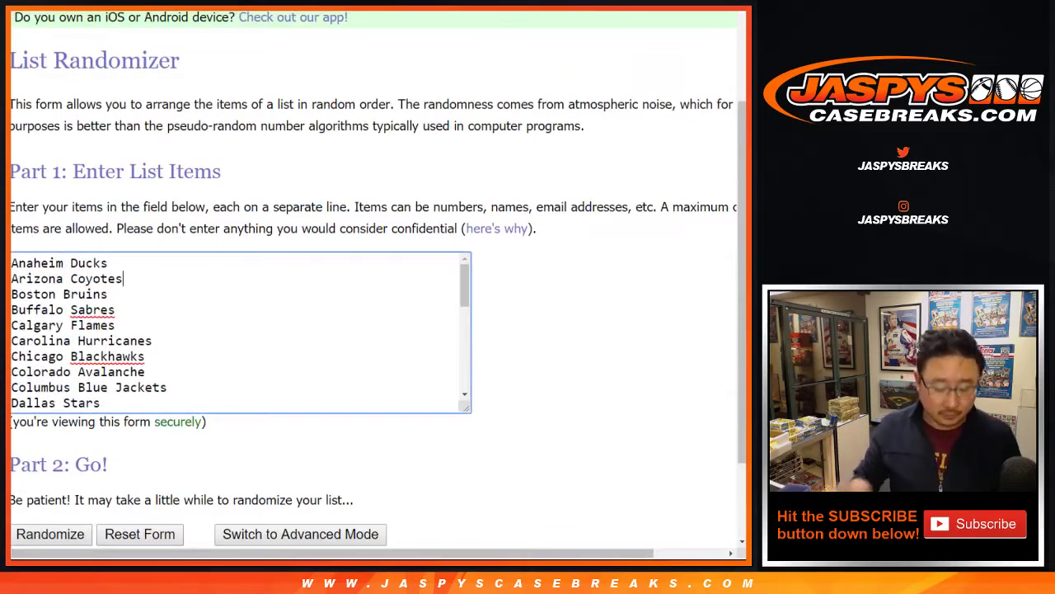
key("shift+Home")
key("ctrl+c")
key("BackSpace")
key("BackSpace")
type("+")
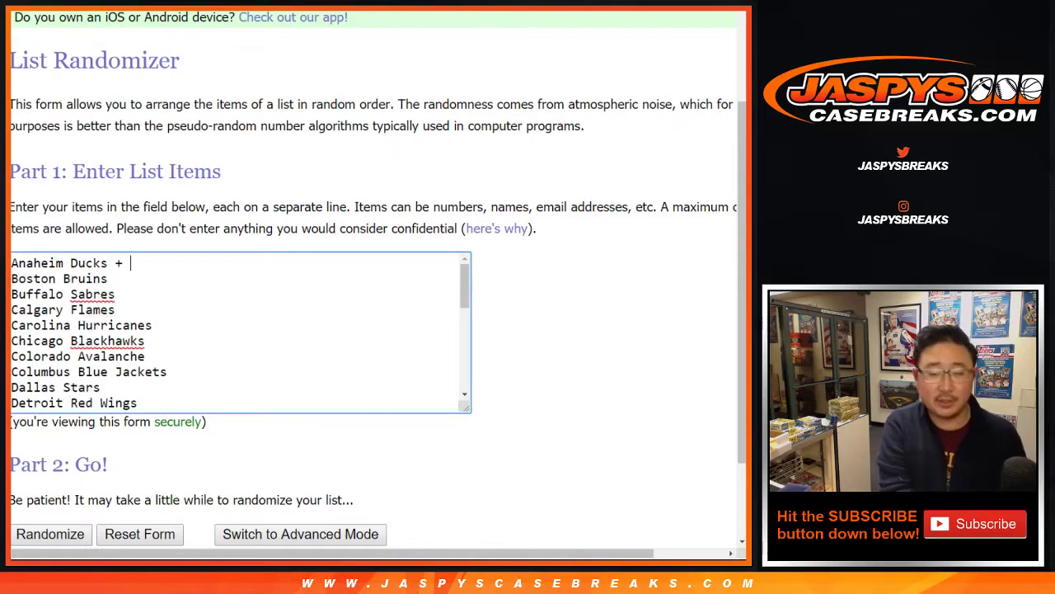
key("ctrl+v")
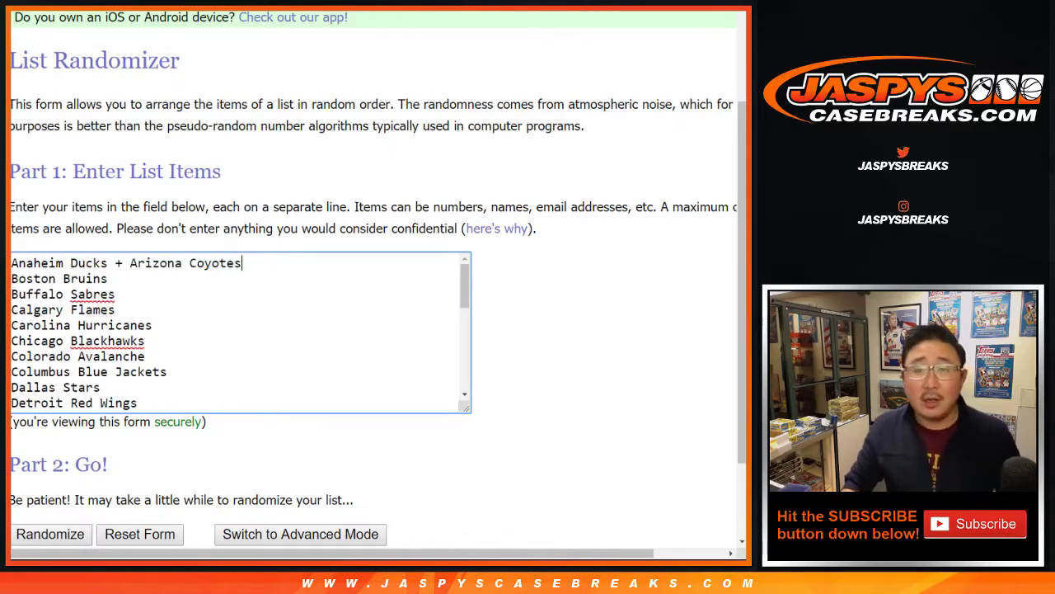
Step: Check the second combination on the product page and move the Tampa Bay Lightning entry into "Columbus Blue Jackets + Tampa Bay Lightning"
key("ctrl+Tab")
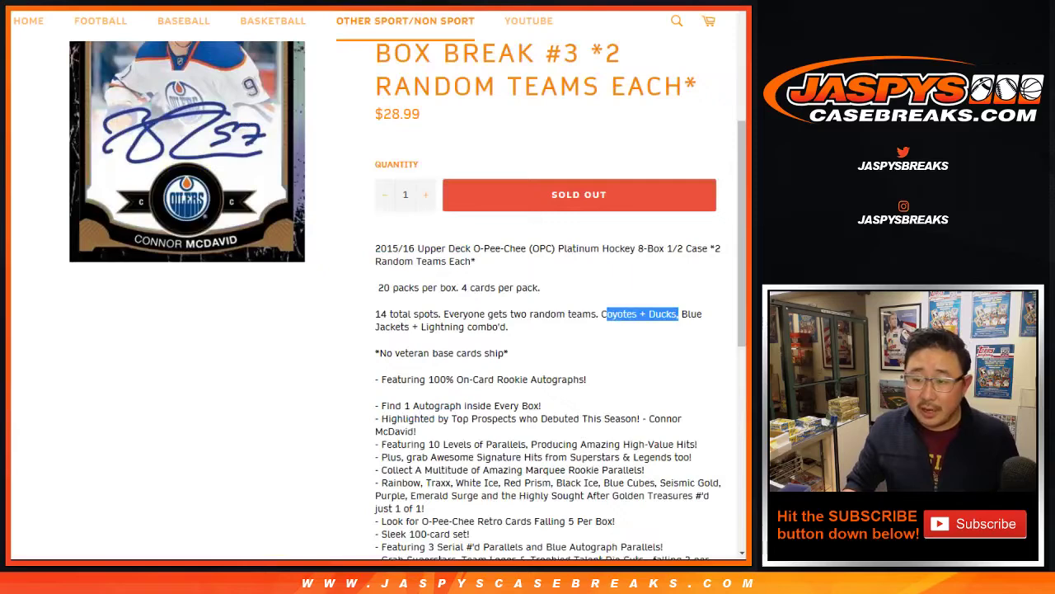
left_click_drag(395, 327, 492, 327)
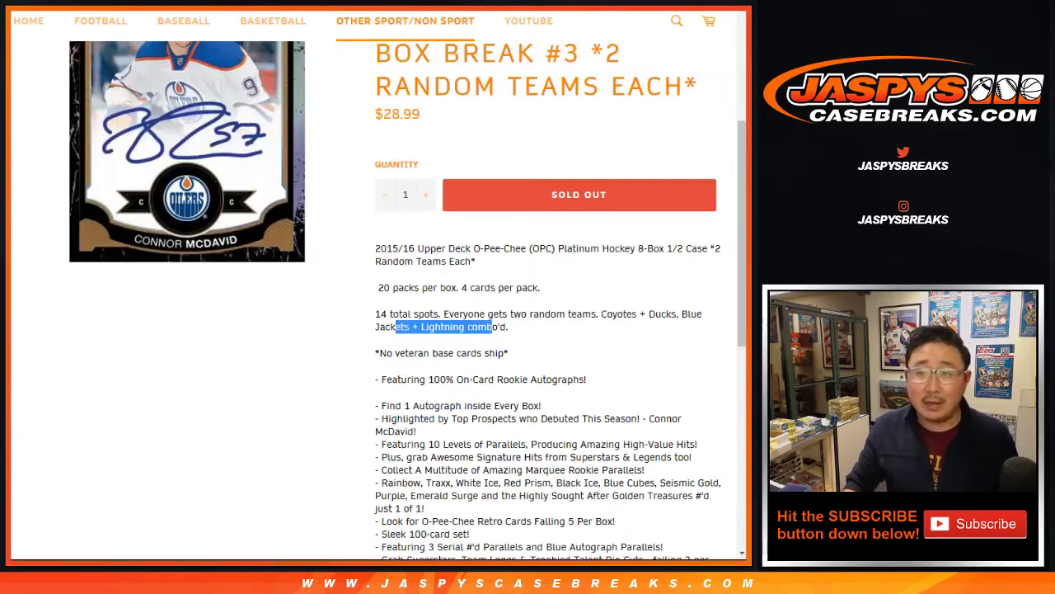
key("ctrl+Tab")
scroll(239, 330, "down", 7)
left_click(154, 341)
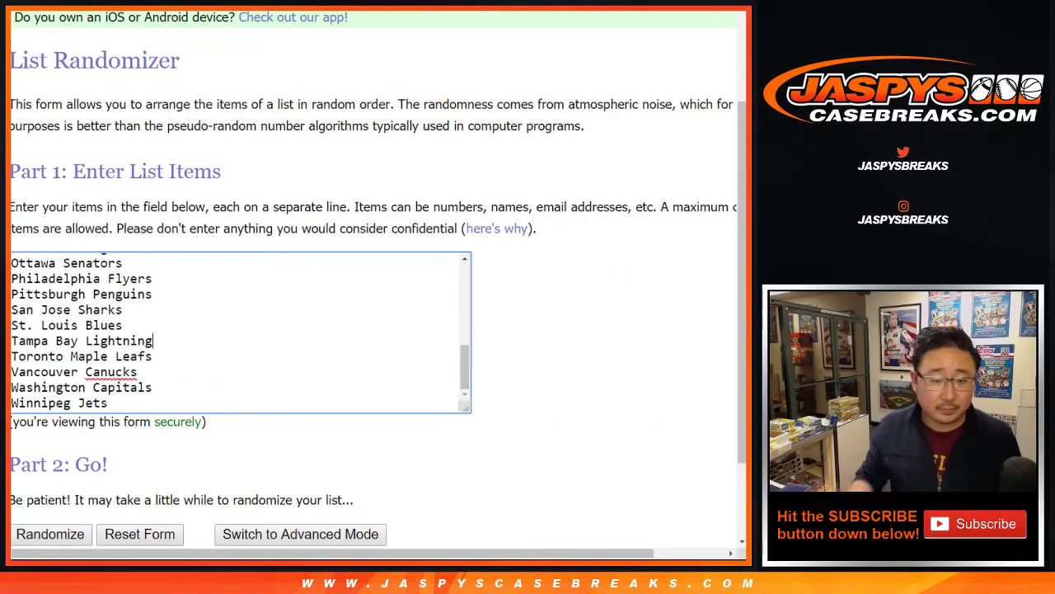
key("shift+Home")
key("ctrl+c")
key("BackSpace")
key("BackSpace")
key("Up")
key("Up")
key("Up")
key("Up")
key("Up")
key("Up")
key("Up")
key("Up")
key("Up")
key("Up")
key("Up")
key("Up")
key("Up")
key("Up")
key("Up")
key("Up")
key("Up")
key("Up")
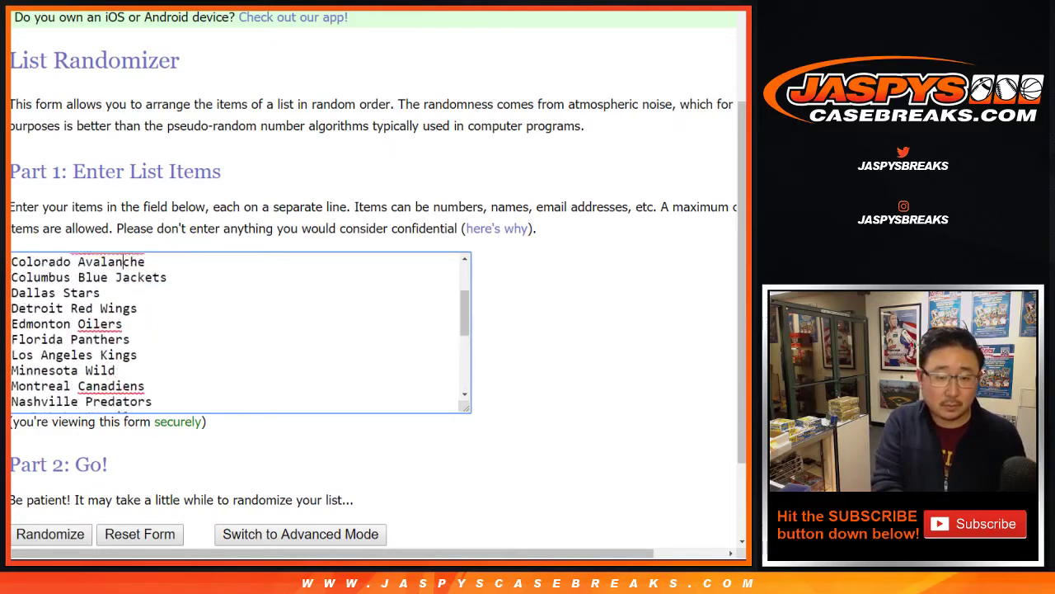
key("Down")
key("Down")
key("End")
type("+")
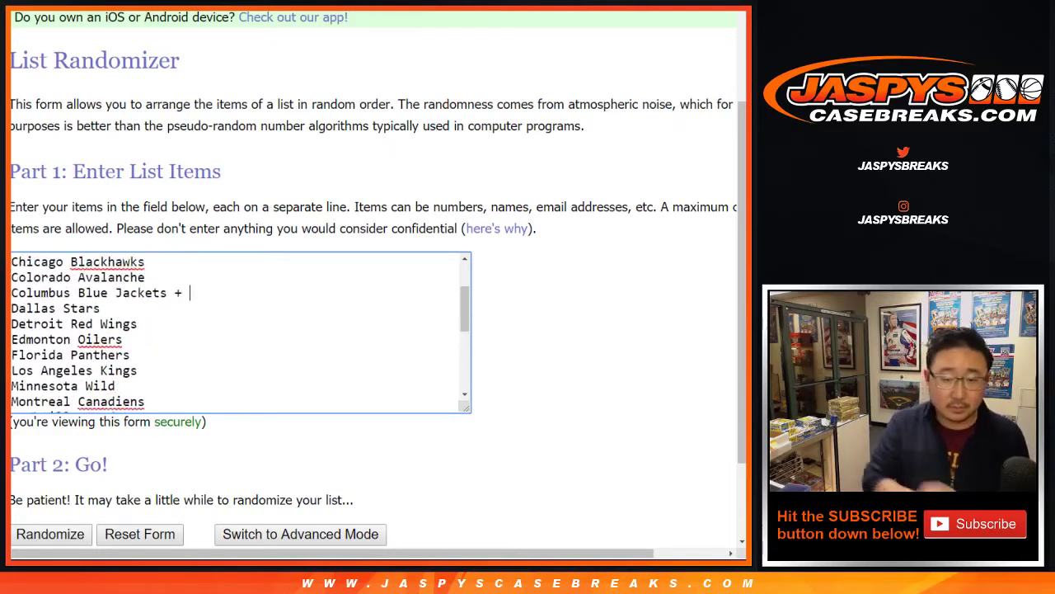
key("ctrl+v")
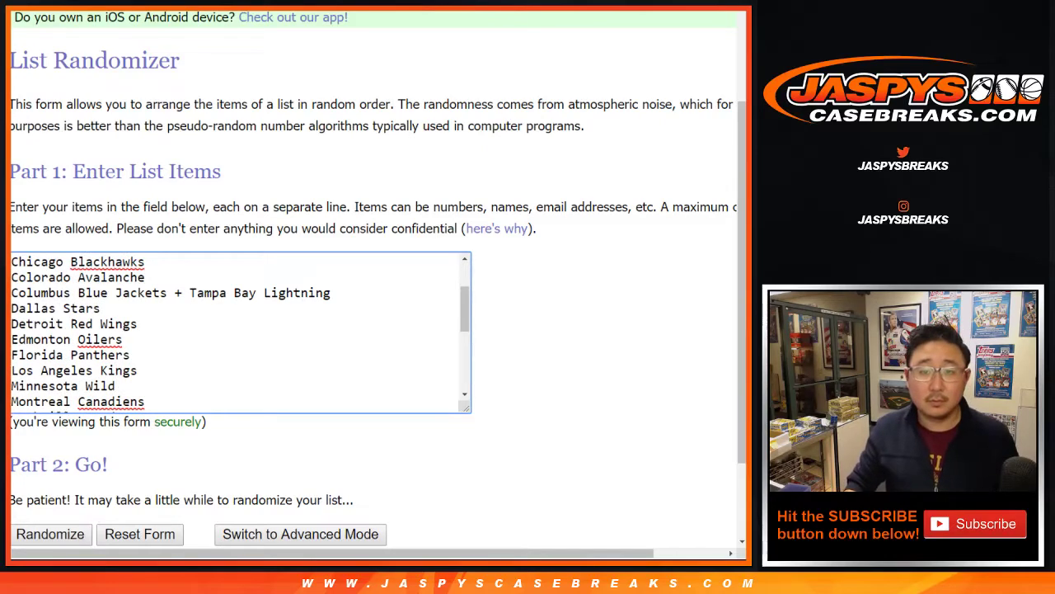
Step: Recheck the combination rules on the product page and look up the two-dice roll on the Dice Roller page
key("ctrl+Tab")
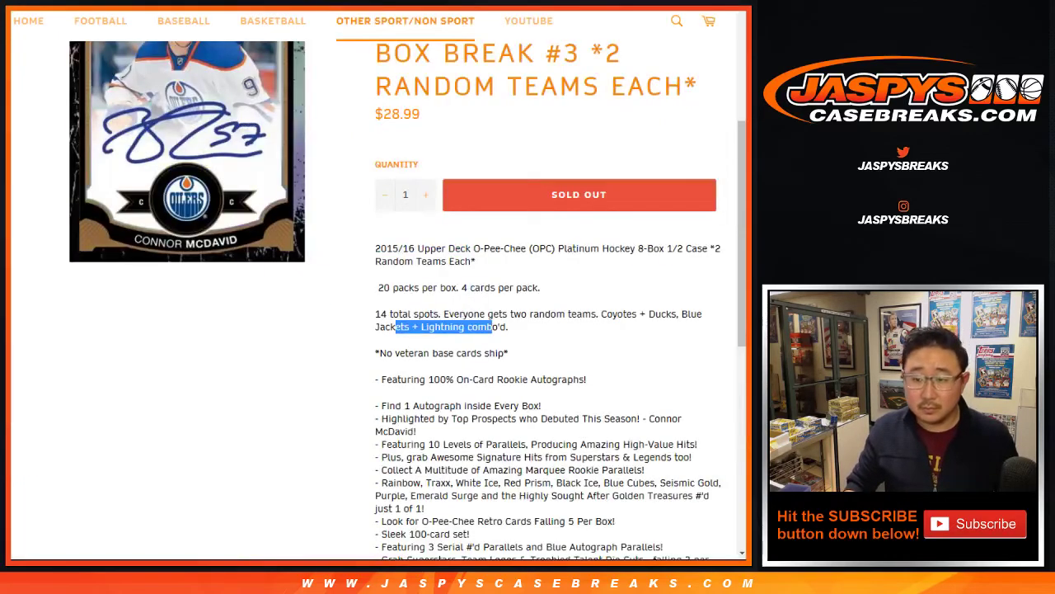
key("ctrl+shift+Tab")
key("ctrl+shift+Tab")
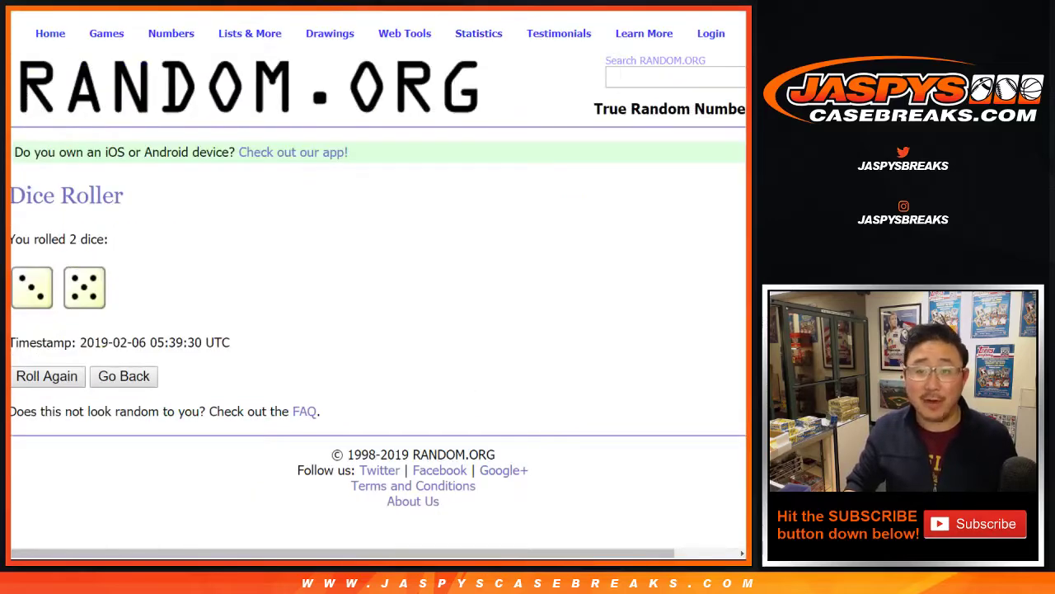
Step: Randomize the team list in the List Randomizer eight times in total
key("ctrl+Tab")
scroll(371, 289, "down", 2)
left_click(49, 424)
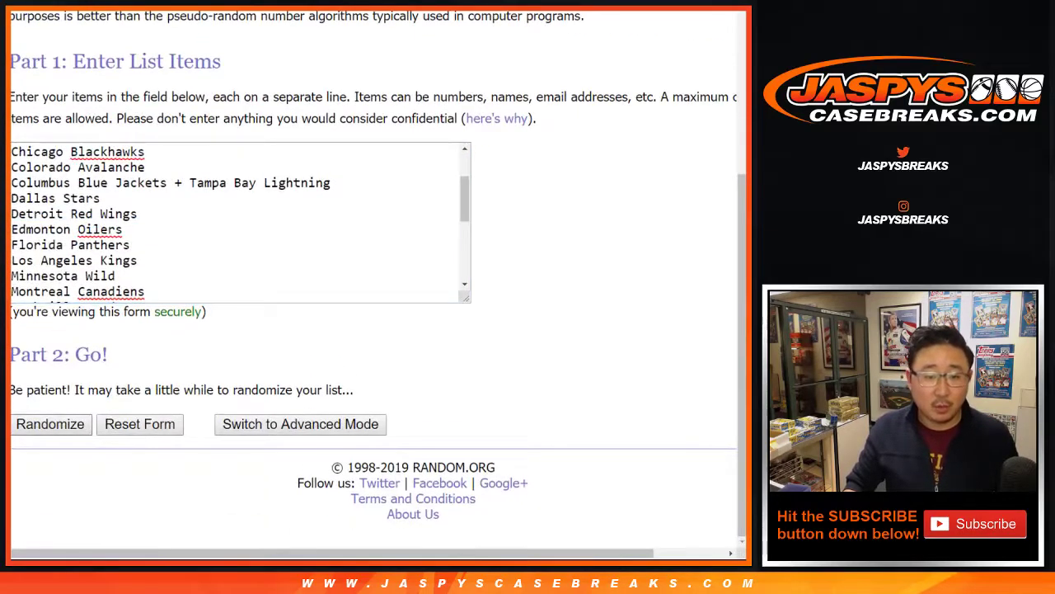
scroll(371, 280, "down", 5)
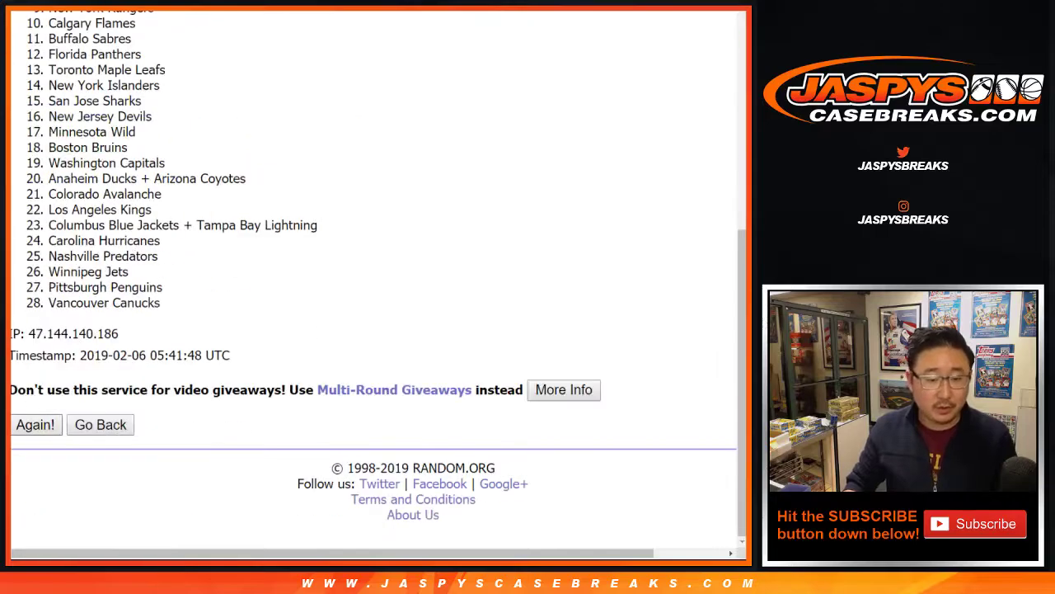
left_click(36, 425)
key("ctrl+Tab")
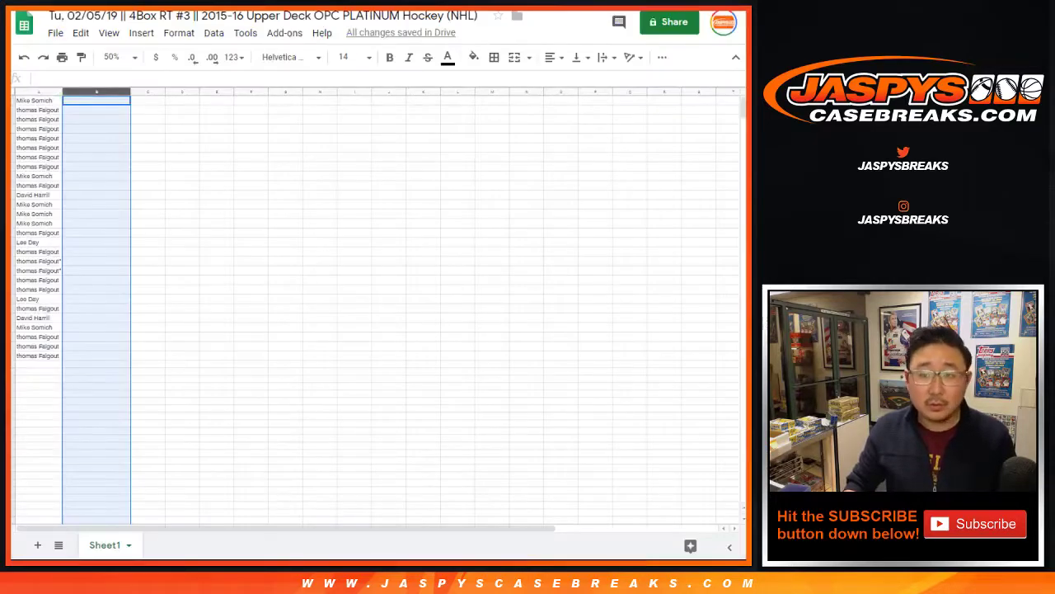
key("ctrl+shift+Tab")
scroll(371, 280, "down", 5)
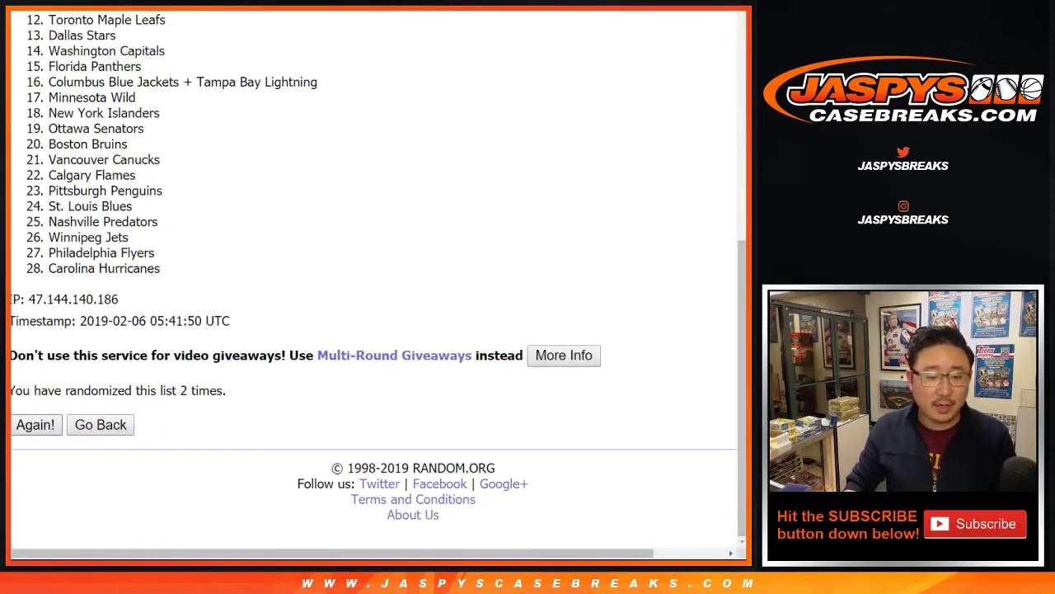
left_click(36, 425)
scroll(371, 280, "down", 5)
left_click(34, 424)
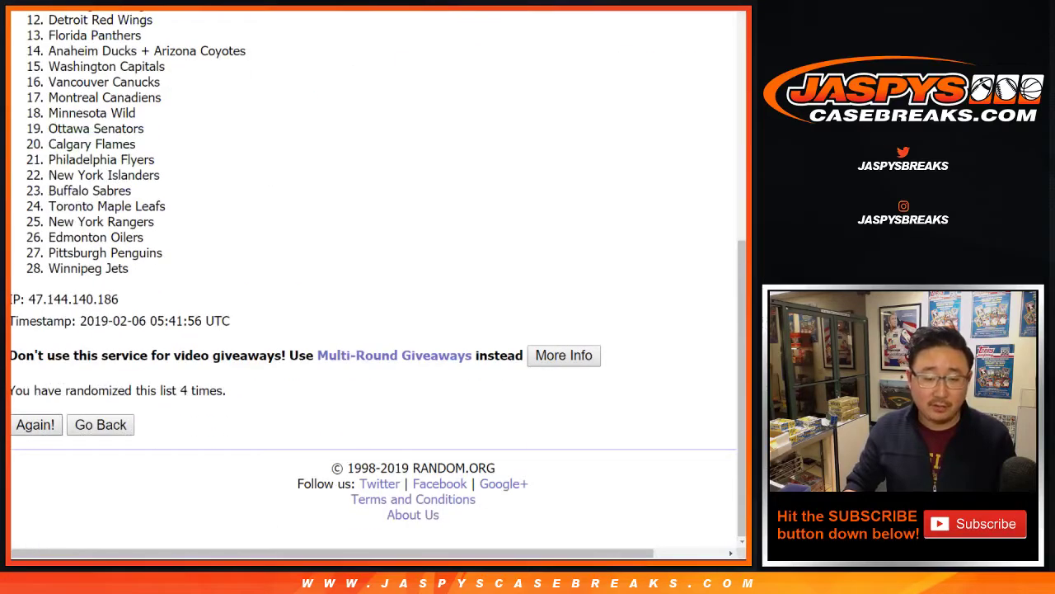
left_click(34, 424)
left_click(35, 424)
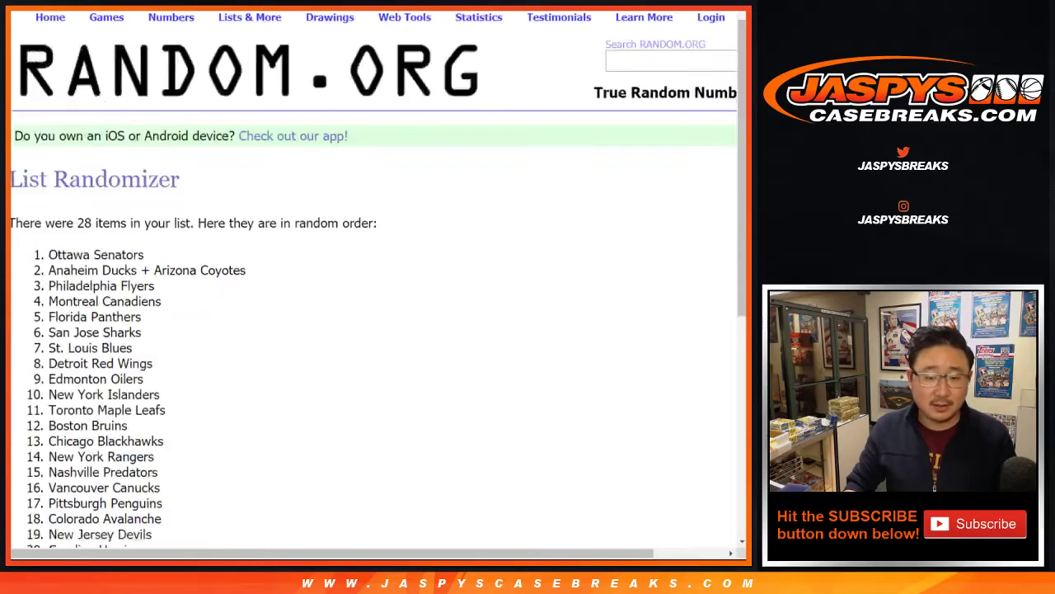
left_click(34, 424)
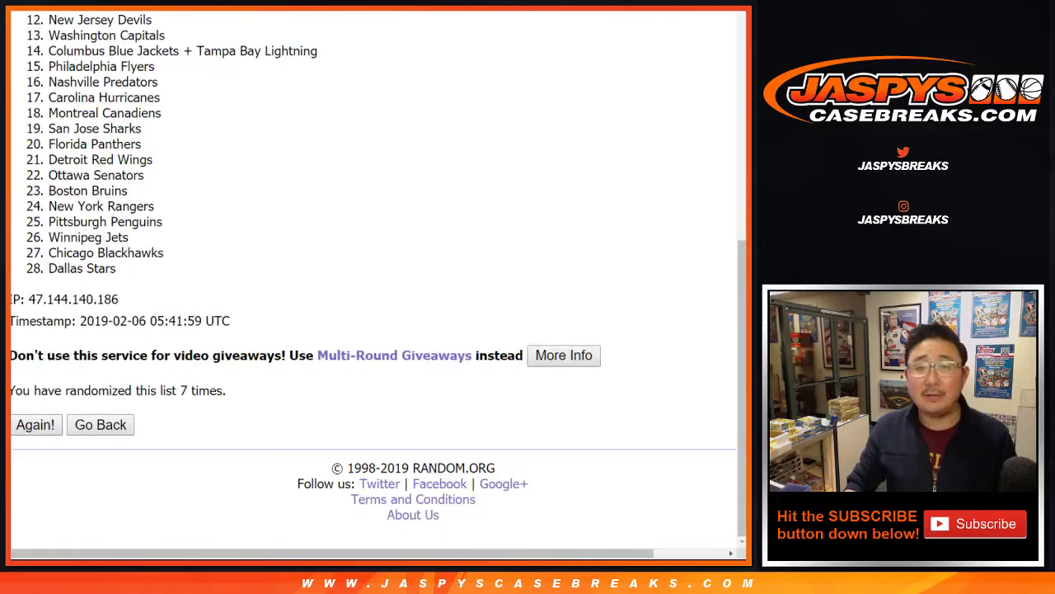
left_click(35, 423)
Step: Copy the complete randomized team list and paste it into the break spreadsheet starting at cell B1
scroll(377, 280, "up", 5)
left_click_drag(48, 270, 128, 268)
key("ctrl+c")
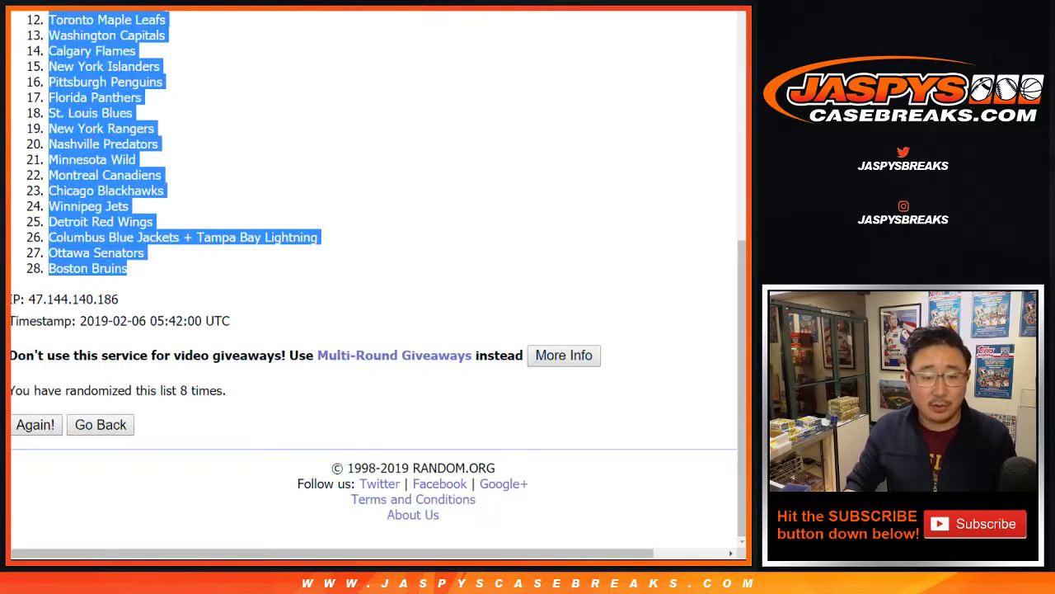
key("ctrl+Tab")
left_click(115, 101)
right_click(115, 101)
left_click(155, 158)
Step: With the sheet at 150% zoom, set all cells to font size 14 and auto-fit the column widths
key("ctrl+a")
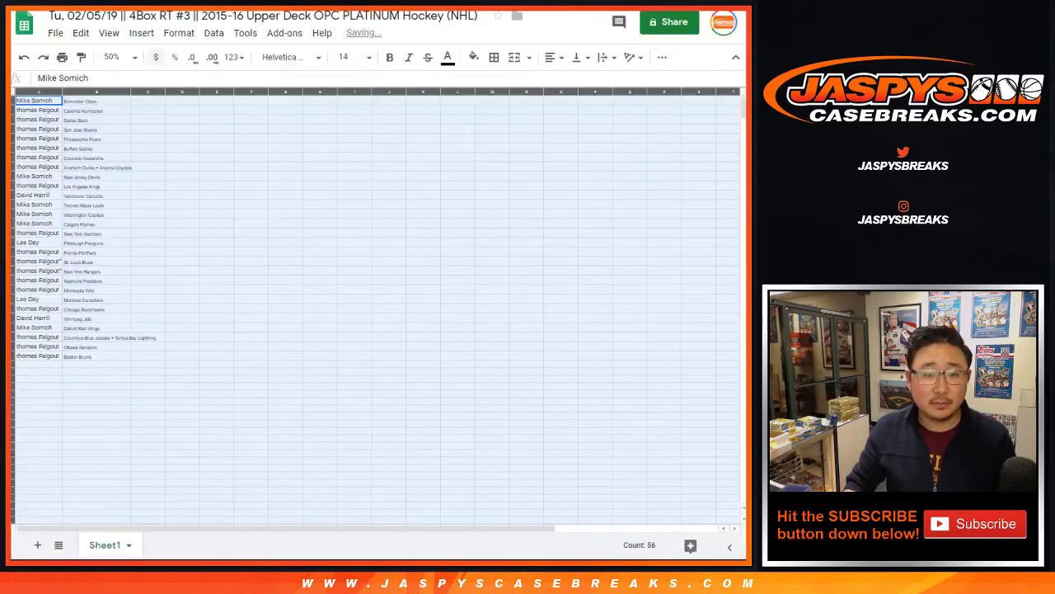
left_click(115, 57)
left_click(119, 189)
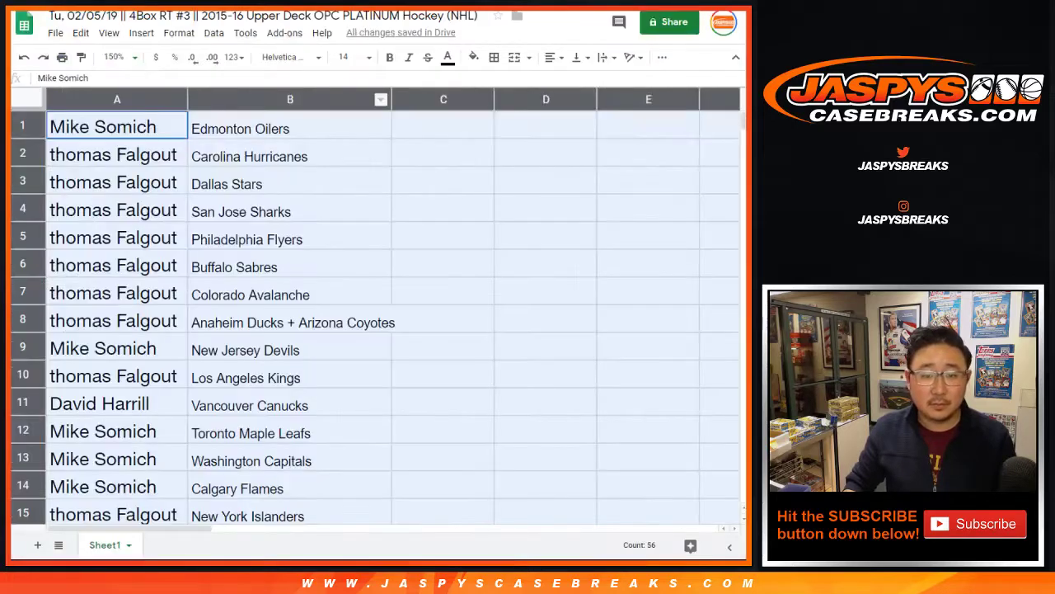
left_click(348, 57)
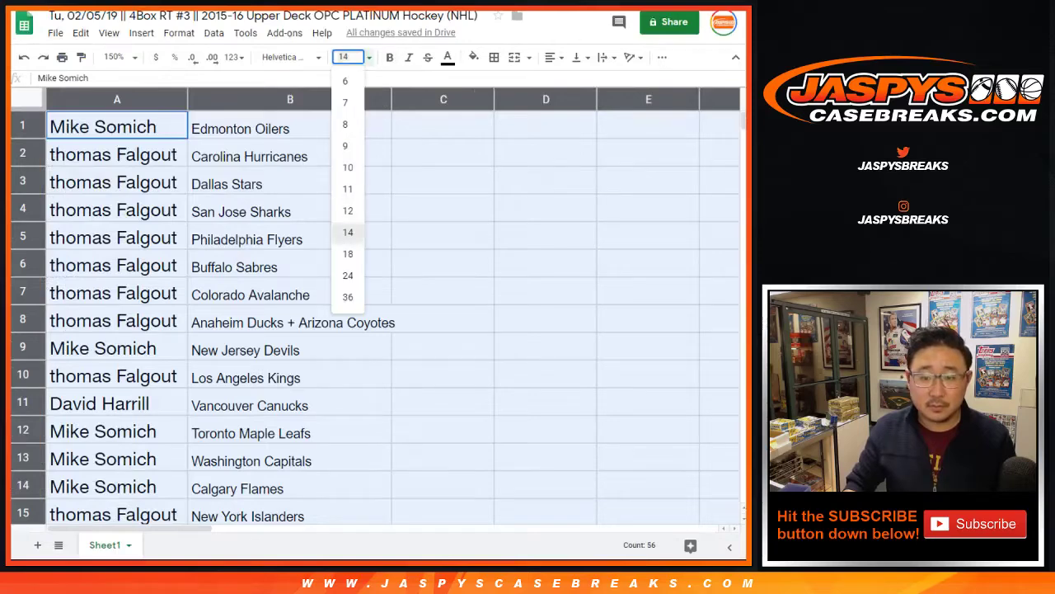
left_click(348, 232)
double_click(187, 100)
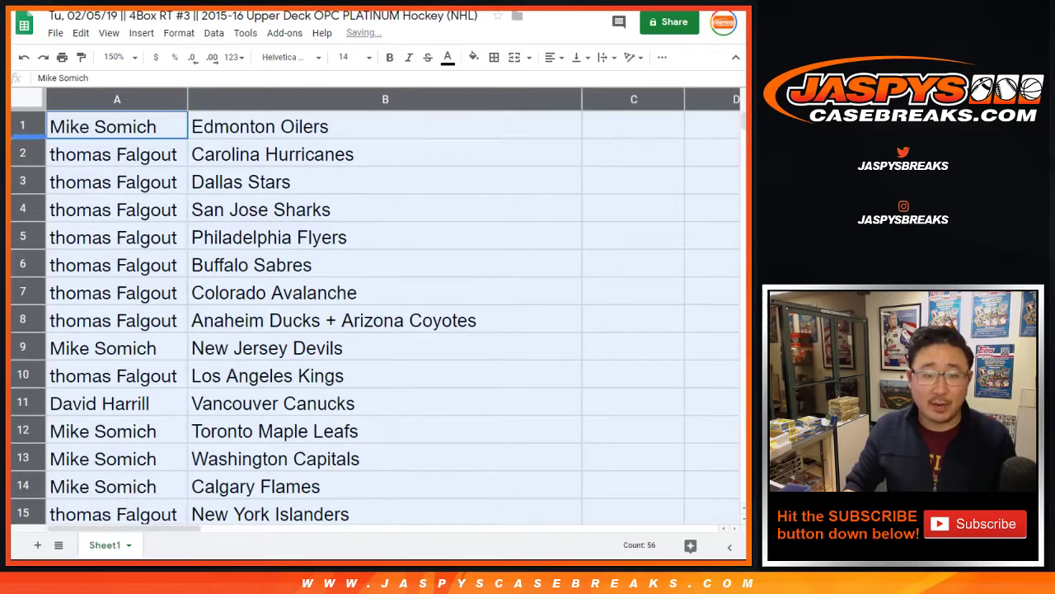
Step: Go through the participant and team pairings row by row, from row 1 down to row 14
left_click(23, 126)
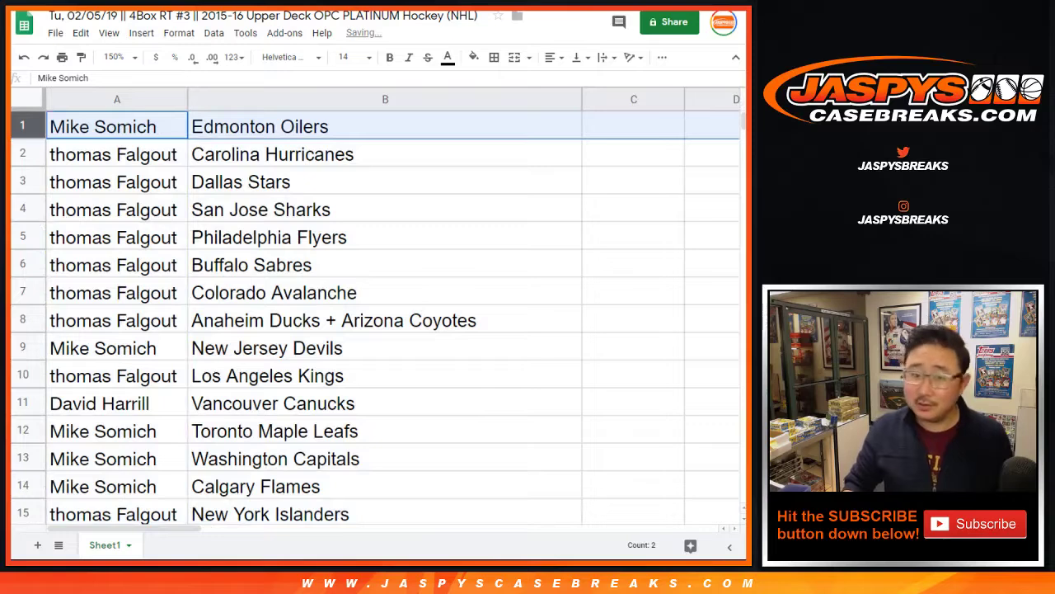
left_click(23, 155)
left_click(23, 320, "shift")
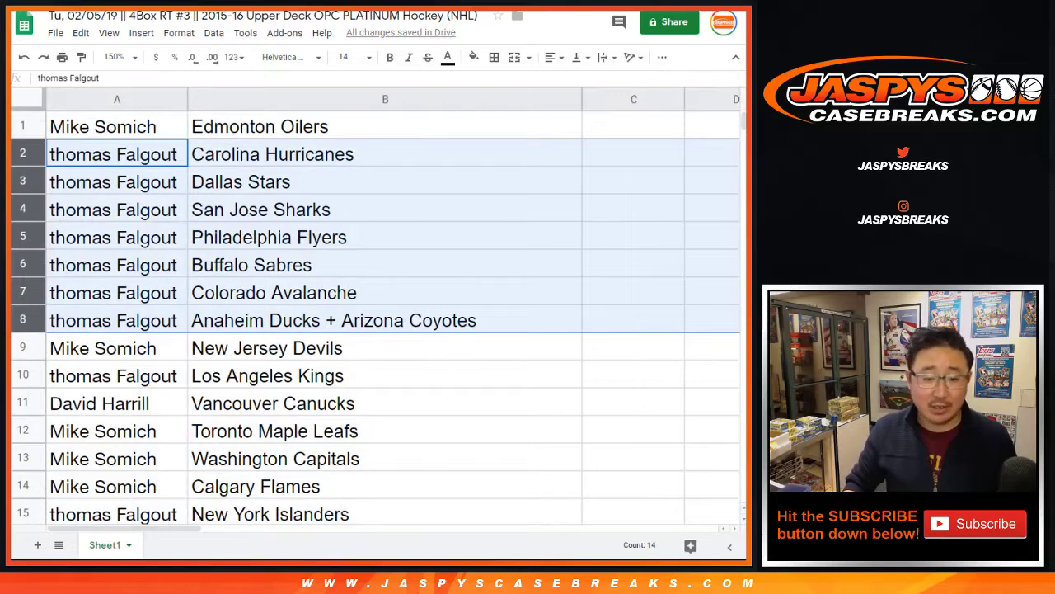
left_click(23, 347)
scroll(23, 347, "down", 2)
left_click(23, 210)
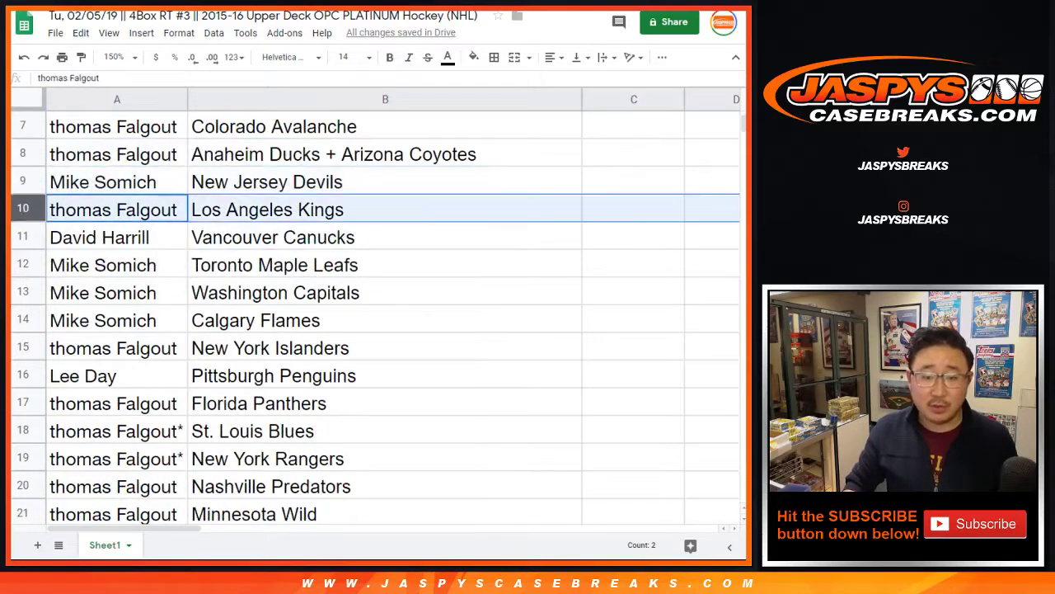
left_click(23, 236)
left_click(23, 265)
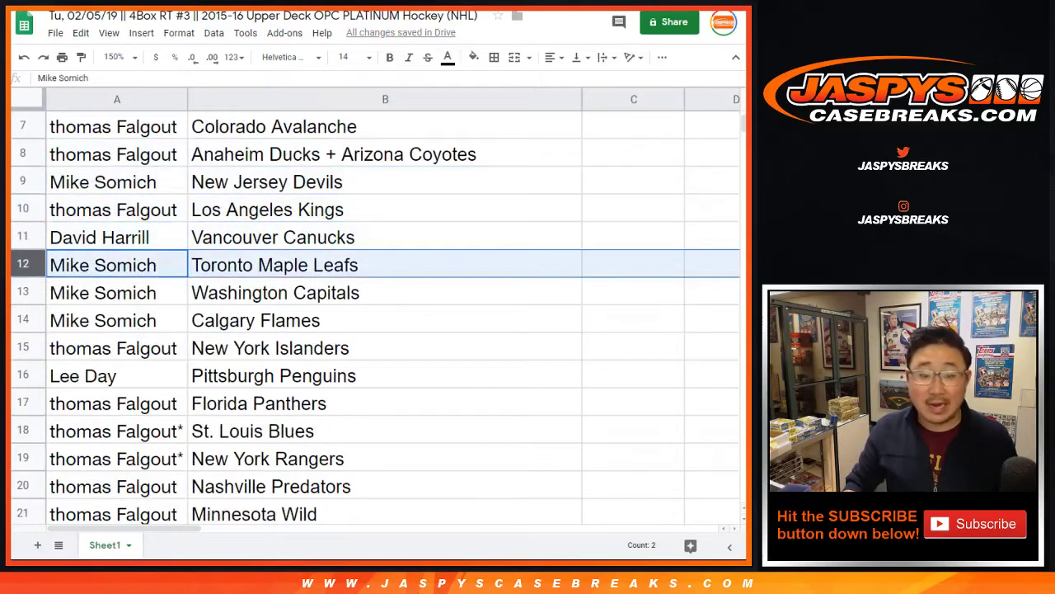
left_click(23, 314, "shift")
scroll(23, 315, "down", 2)
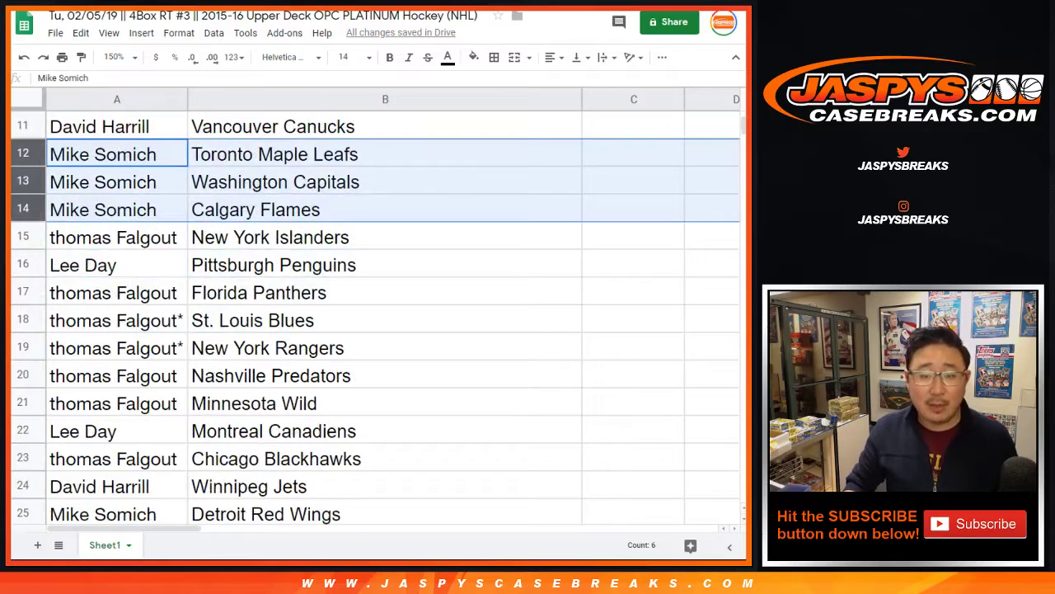
Step: Review the remaining participant and team pairings from row 15 to row 28, highlighting consecutive rows of the same participant together
left_click(23, 237)
scroll(23, 236, "down", 1)
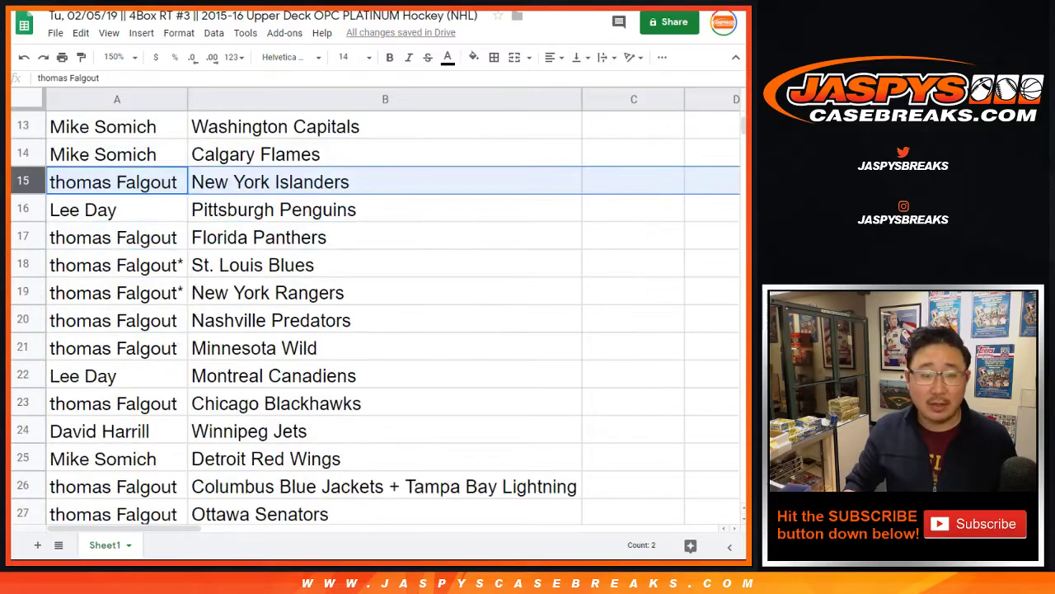
left_click(23, 210)
left_click(23, 237)
left_click(23, 348, "shift")
scroll(375, 313, "down", 2)
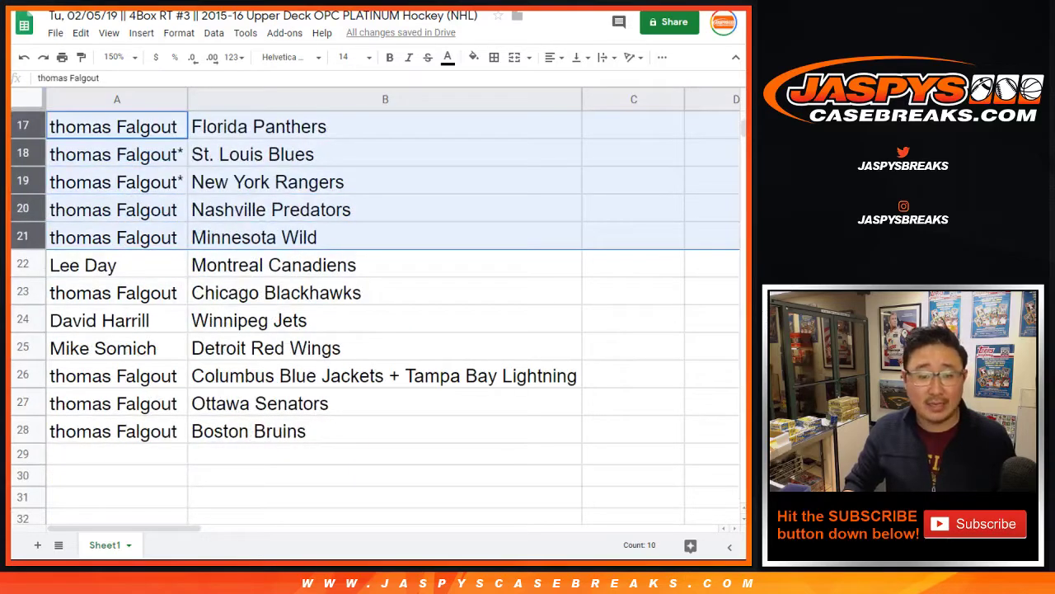
left_click(24, 265)
left_click(23, 292)
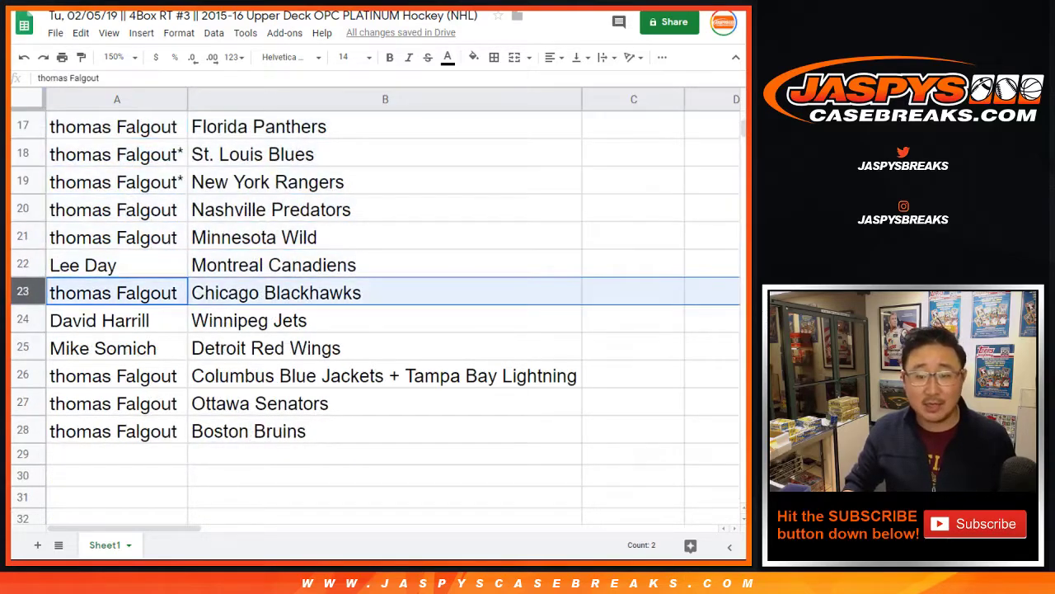
left_click(23, 319)
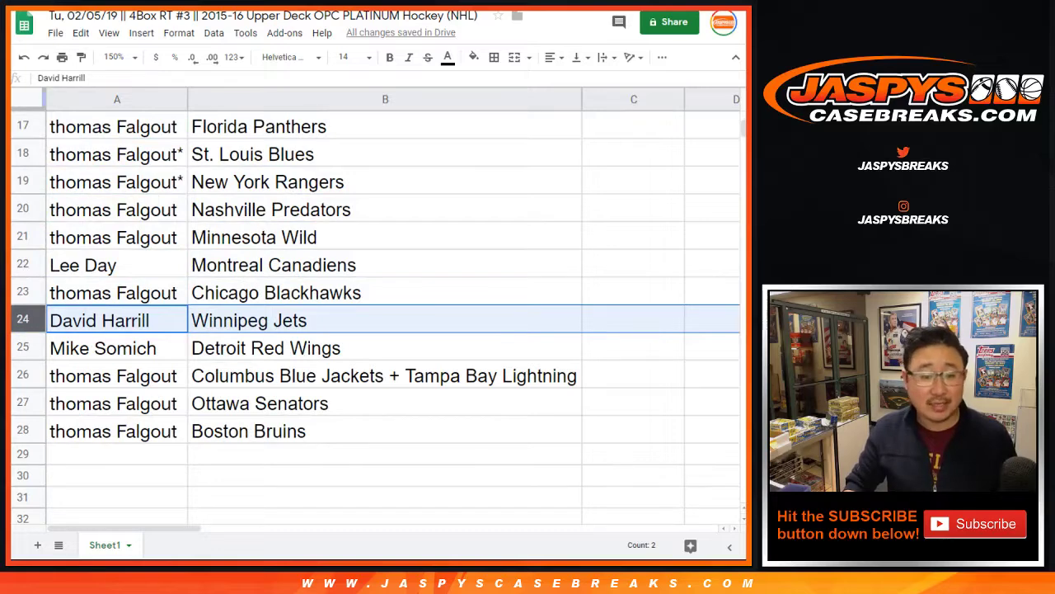
left_click(23, 347)
left_click(23, 375)
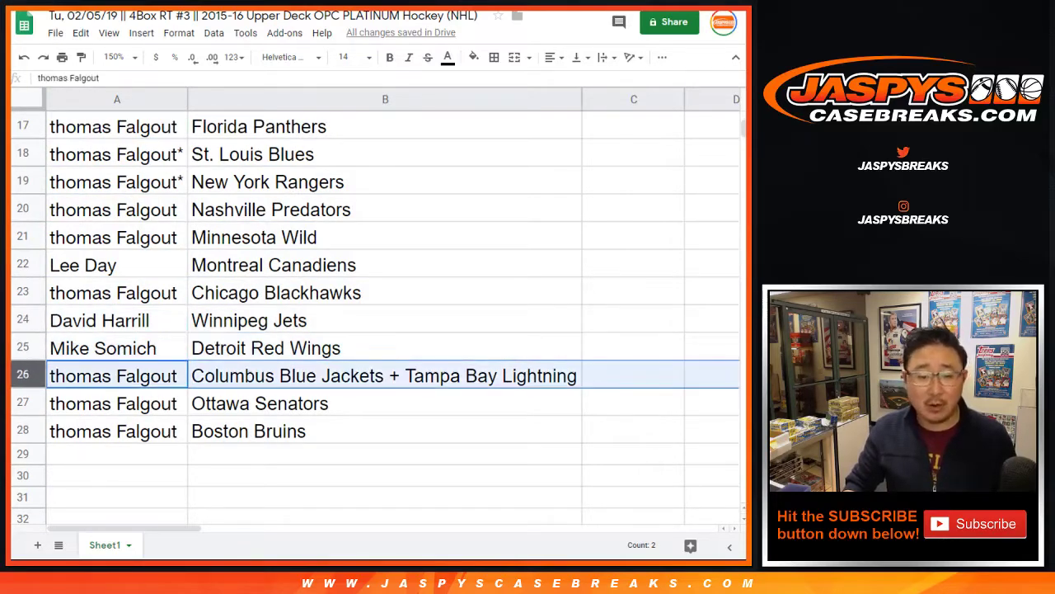
key("shift+Down")
key("shift+Down")
scroll(375, 313, "up", 5)
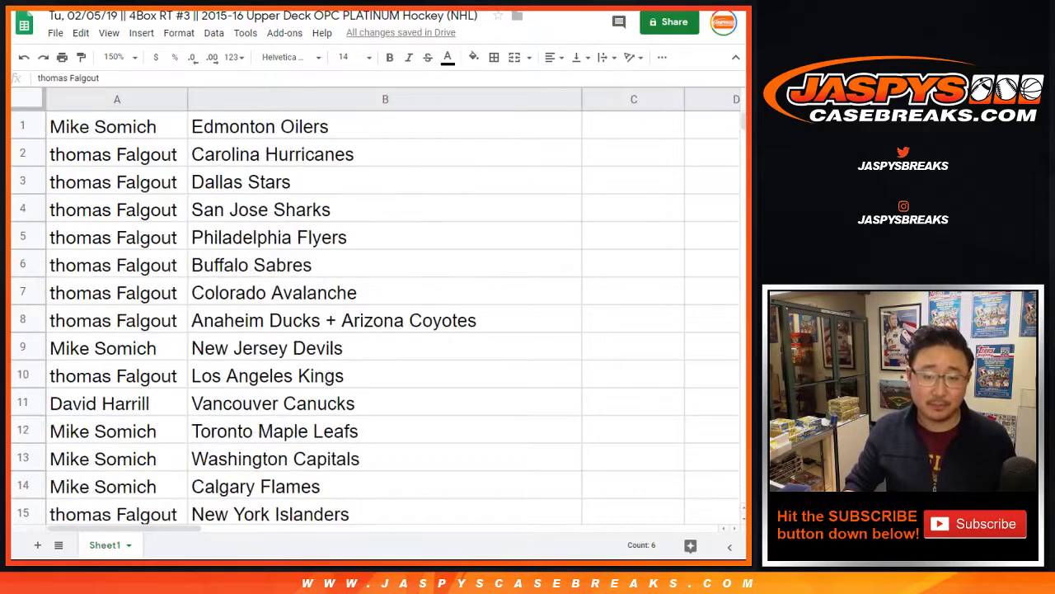
Step: Sort the whole sheet by the team names in column B from A to Z
left_click(494, 99)
left_click(214, 33)
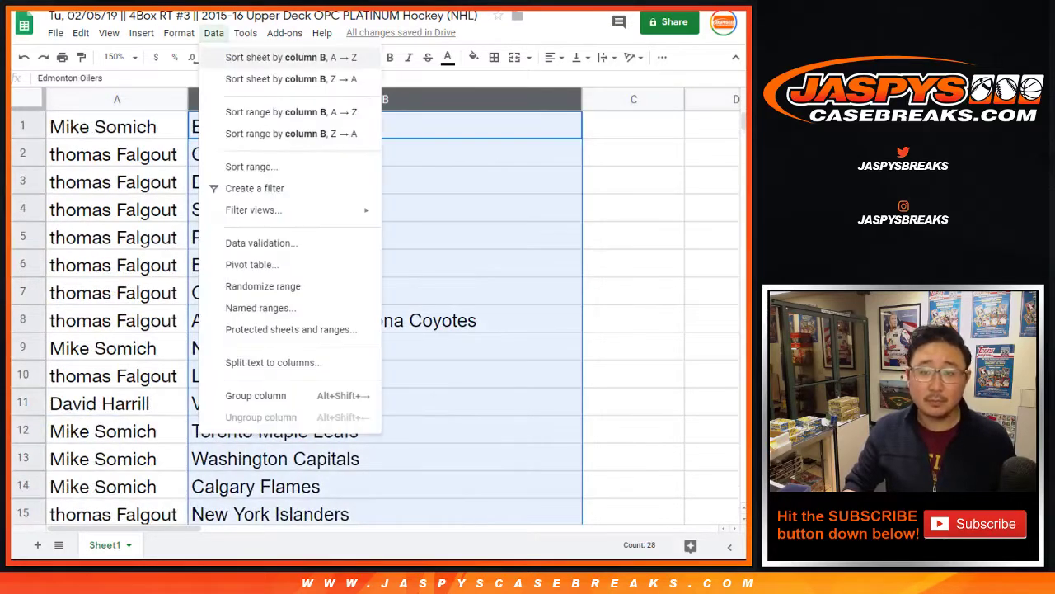
left_click(281, 54)
Step: Add borders around all cells of the participant and team table and center its text horizontally
left_click(120, 57)
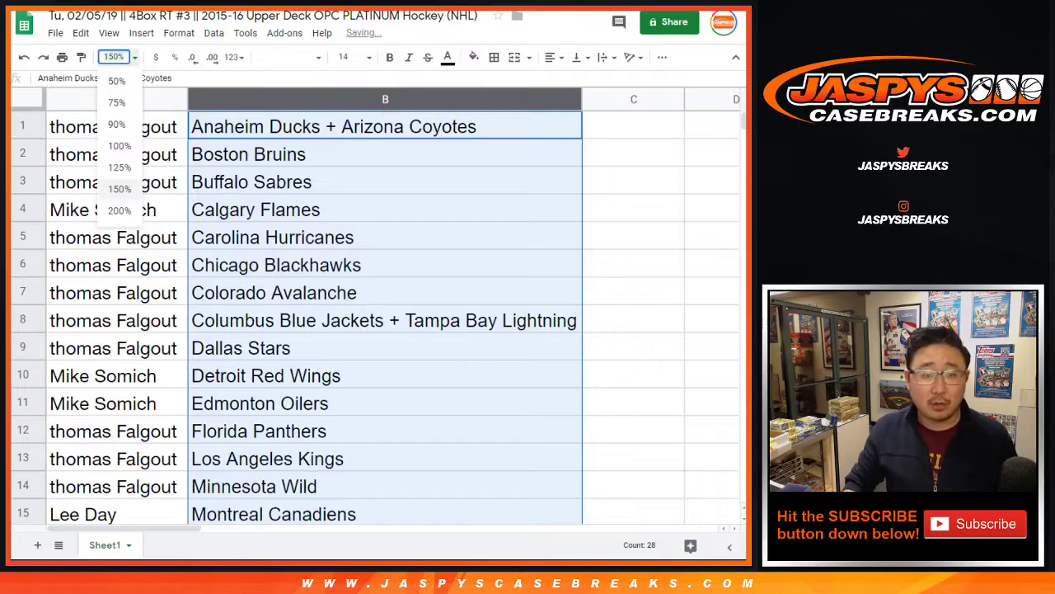
left_click(115, 85)
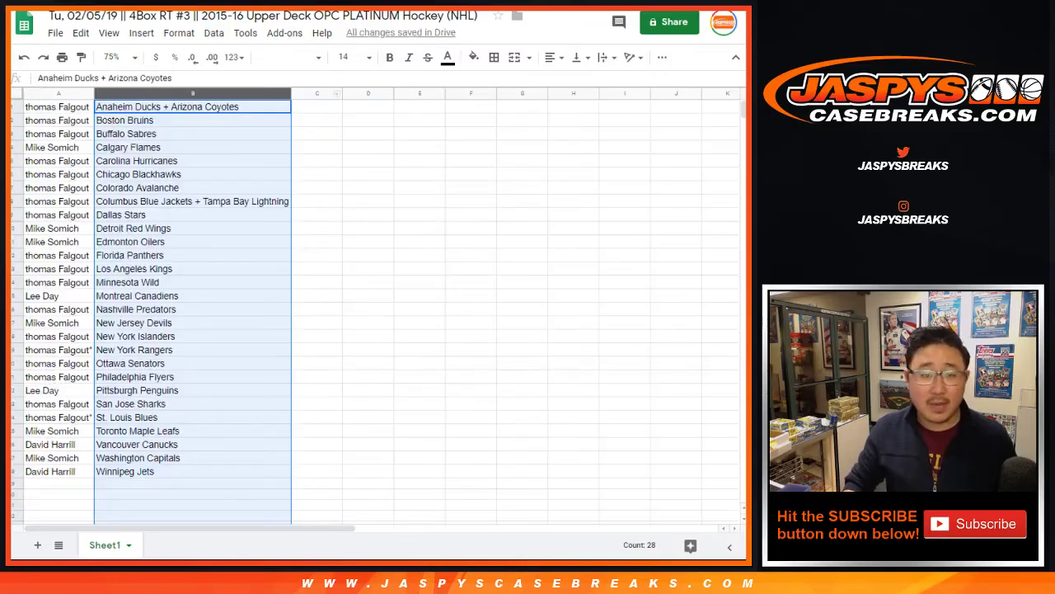
left_click(57, 107)
key("ctrl+a")
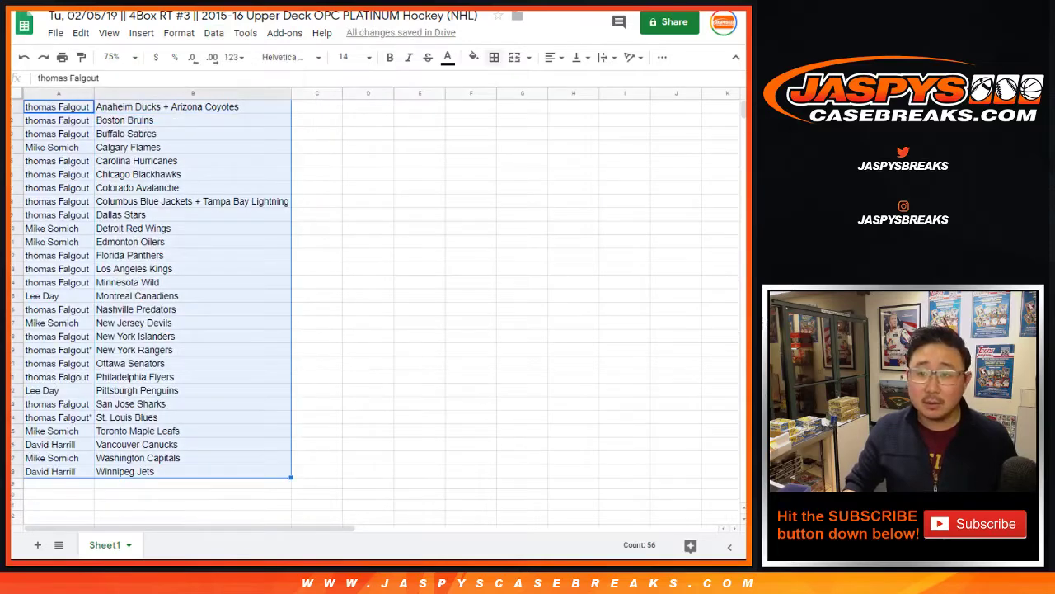
left_click(494, 57)
left_click(499, 84)
left_click(554, 57)
left_click(569, 80)
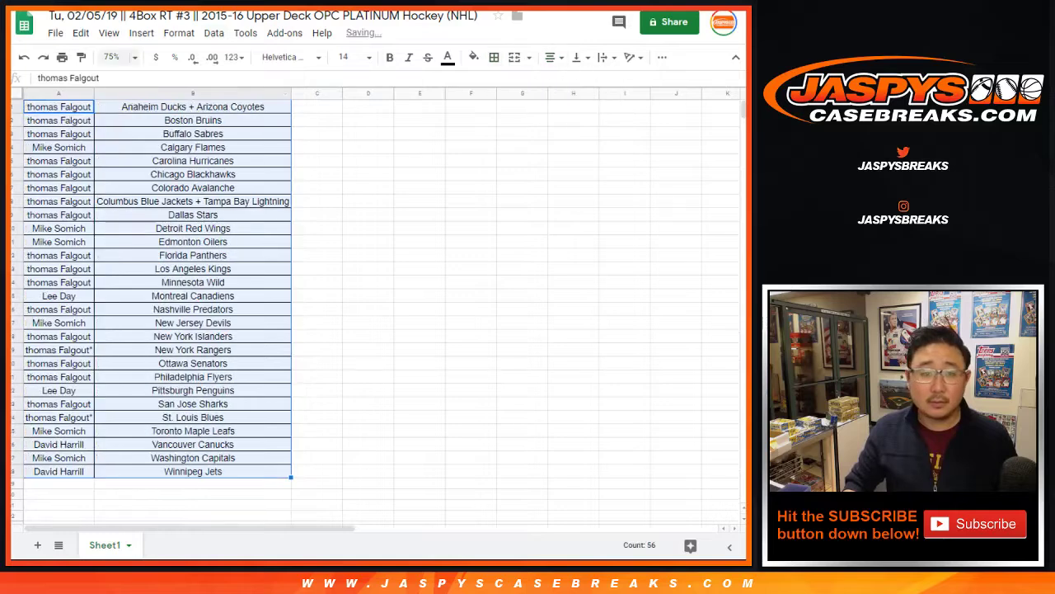
Step: Set the sheet zoom to 80%
left_click(116, 57)
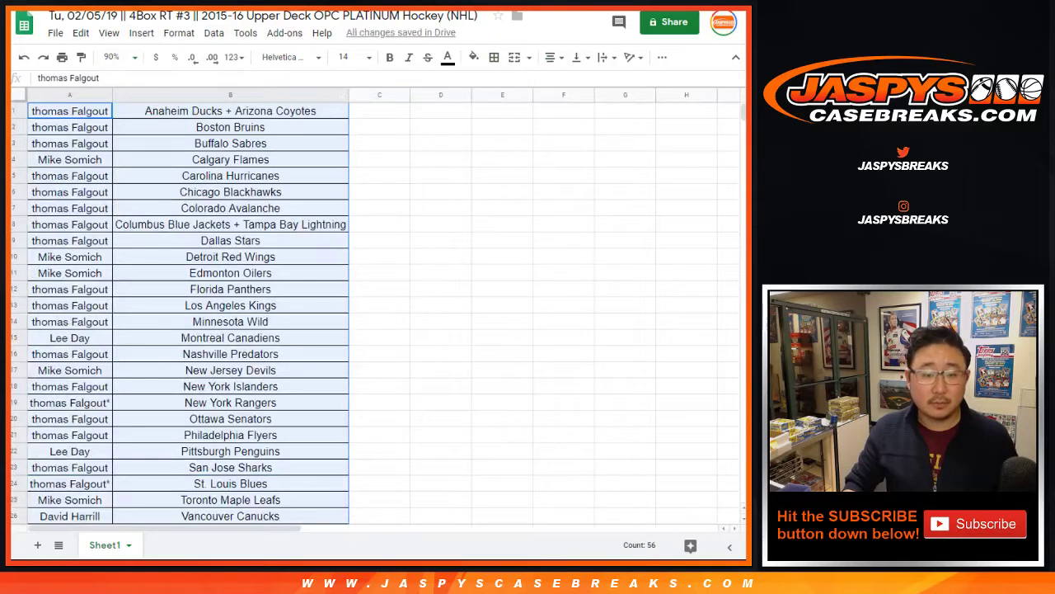
left_click(116, 57)
type("80")
key("Return")
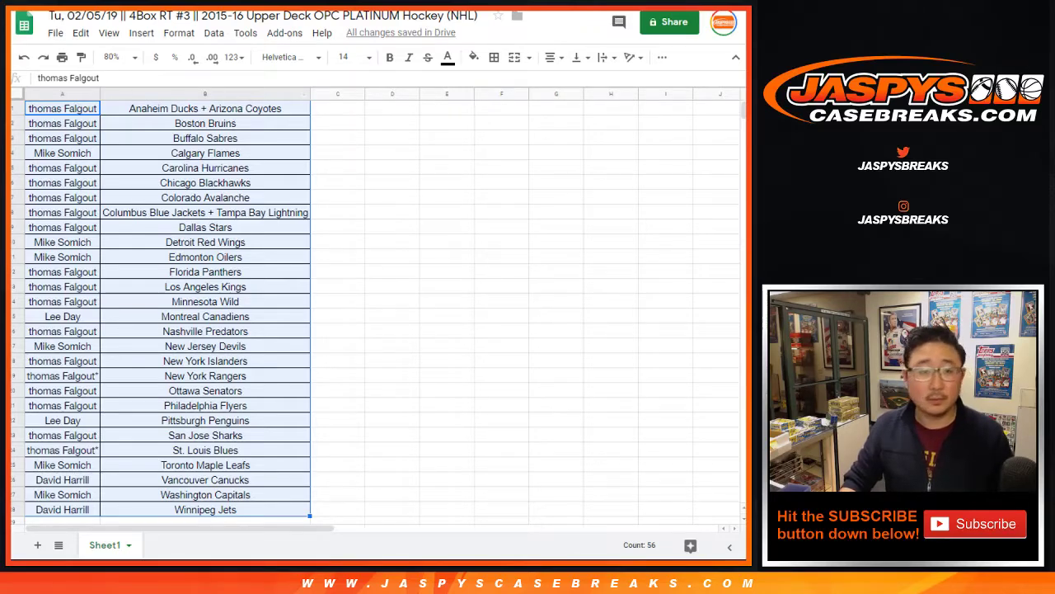
Step: Bring up the print preview for the current sheet in Letter portrait format, fitted to width, and close the print dialog
key("ctrl+p")
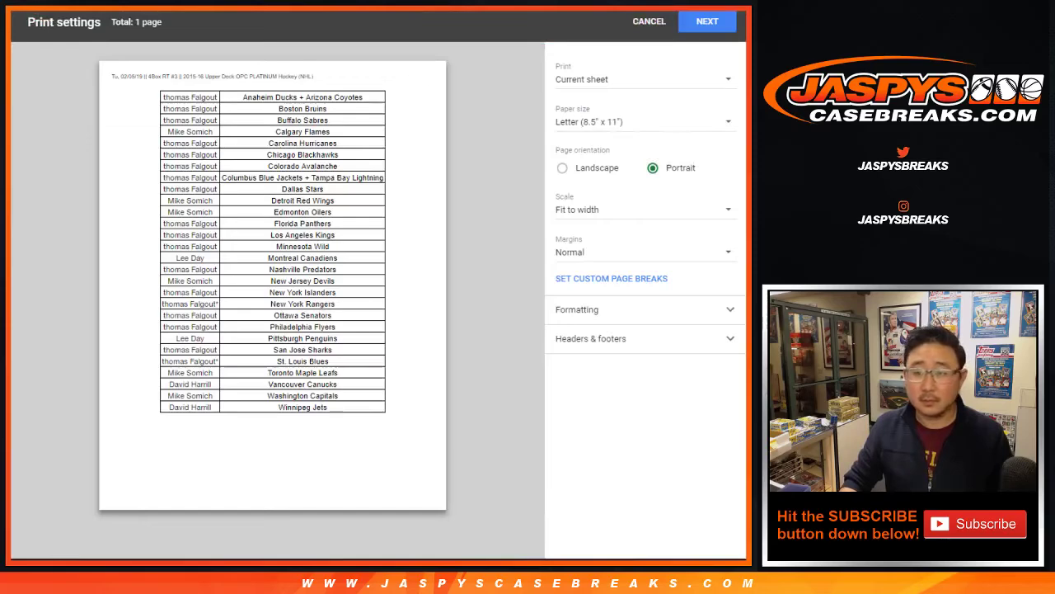
left_click(707, 21)
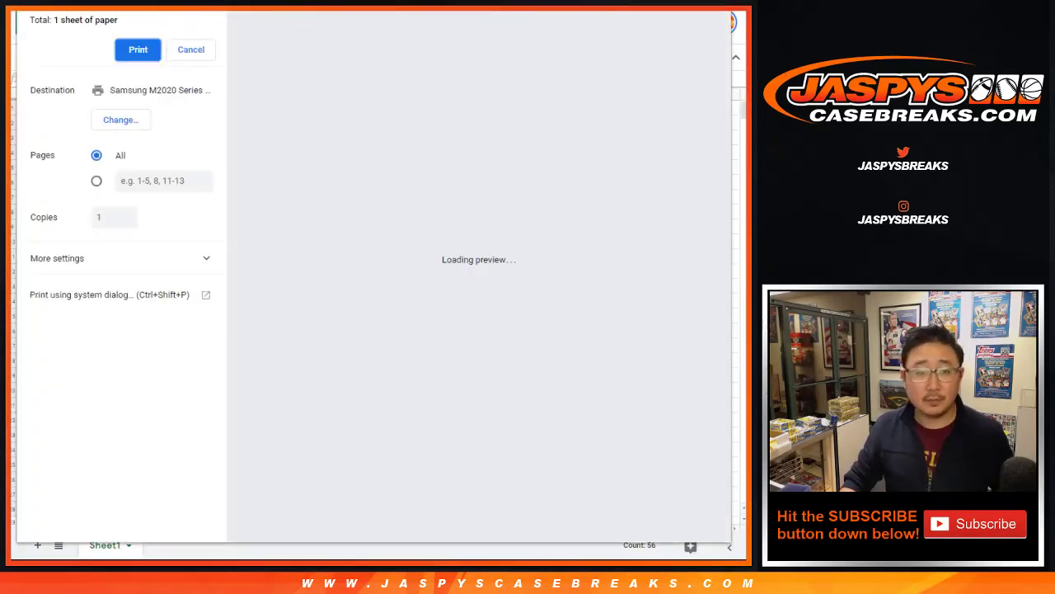
key("Escape")
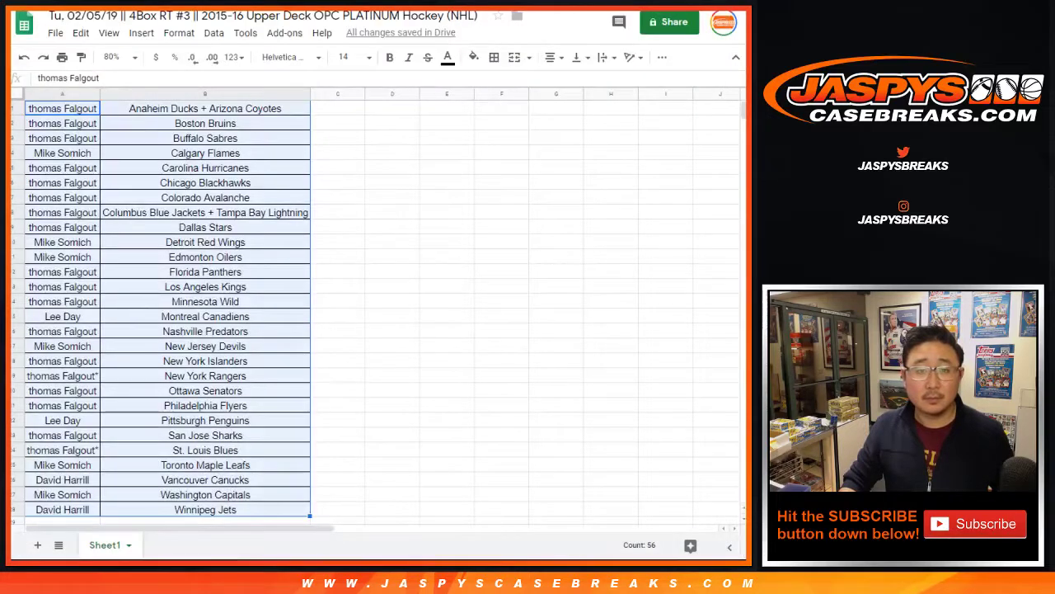